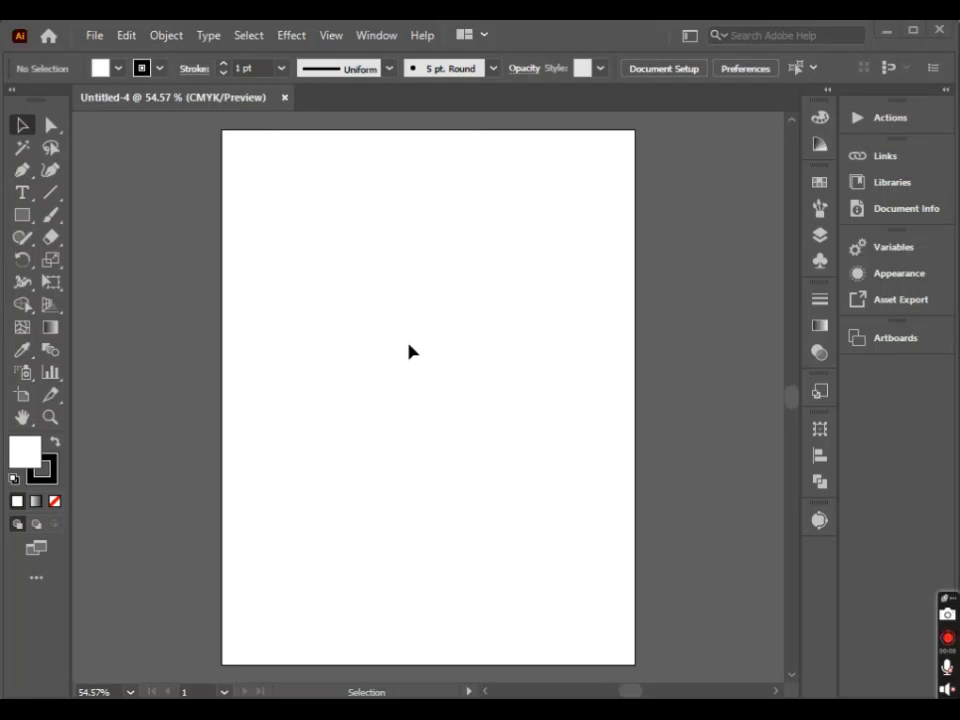
Place the pencil sketch file 'img' as a linked image via File > Place
click(93, 37)
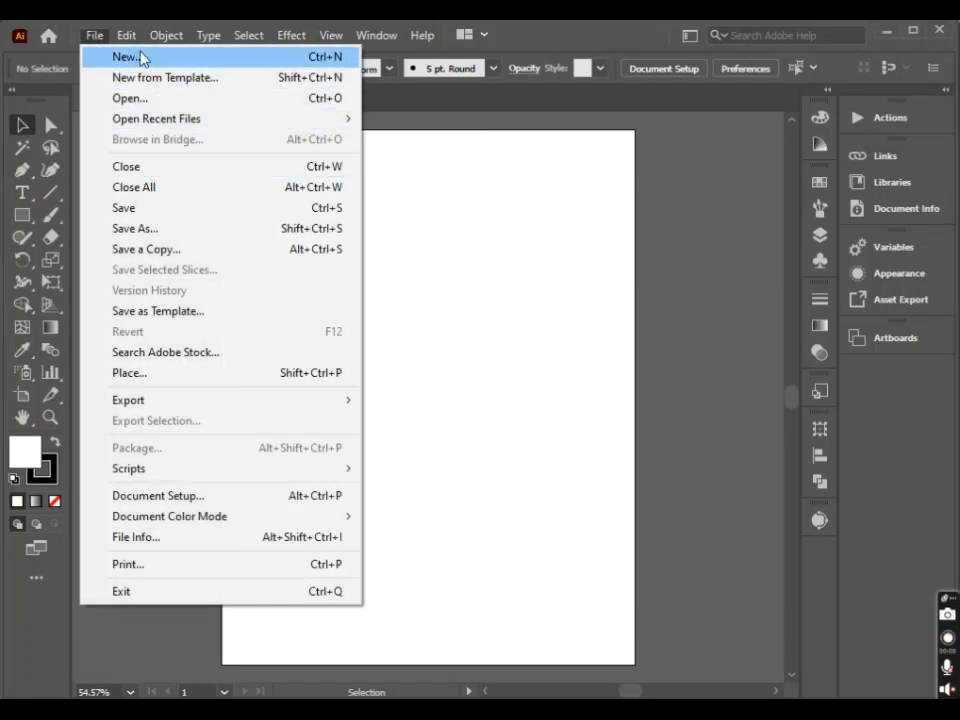
click(151, 376)
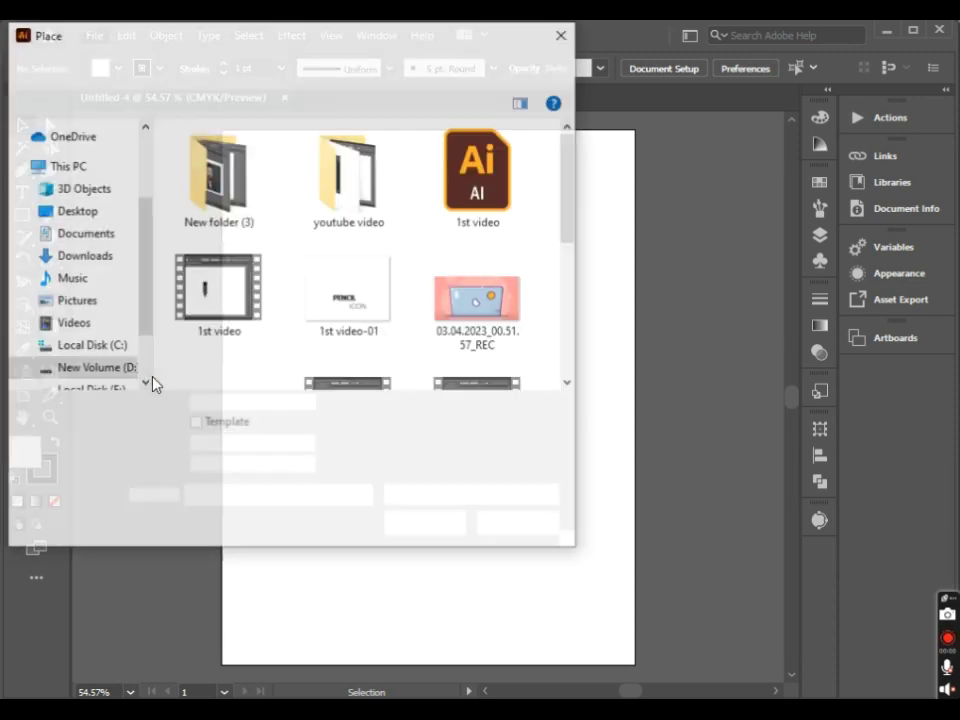
scroll(338, 322, down, 3)
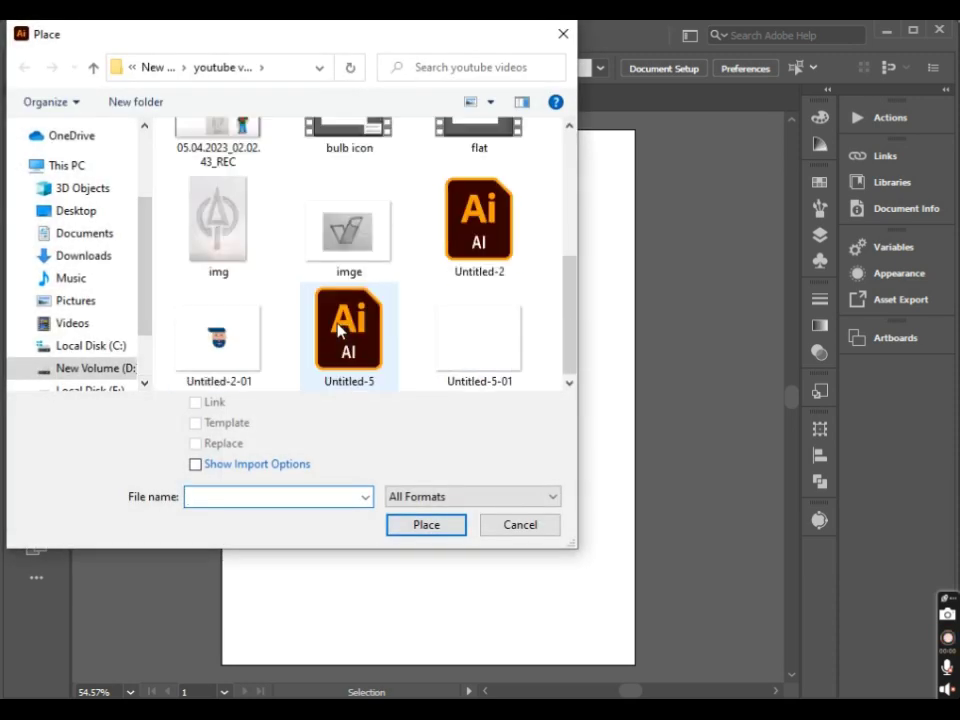
click(218, 225)
click(195, 401)
click(428, 525)
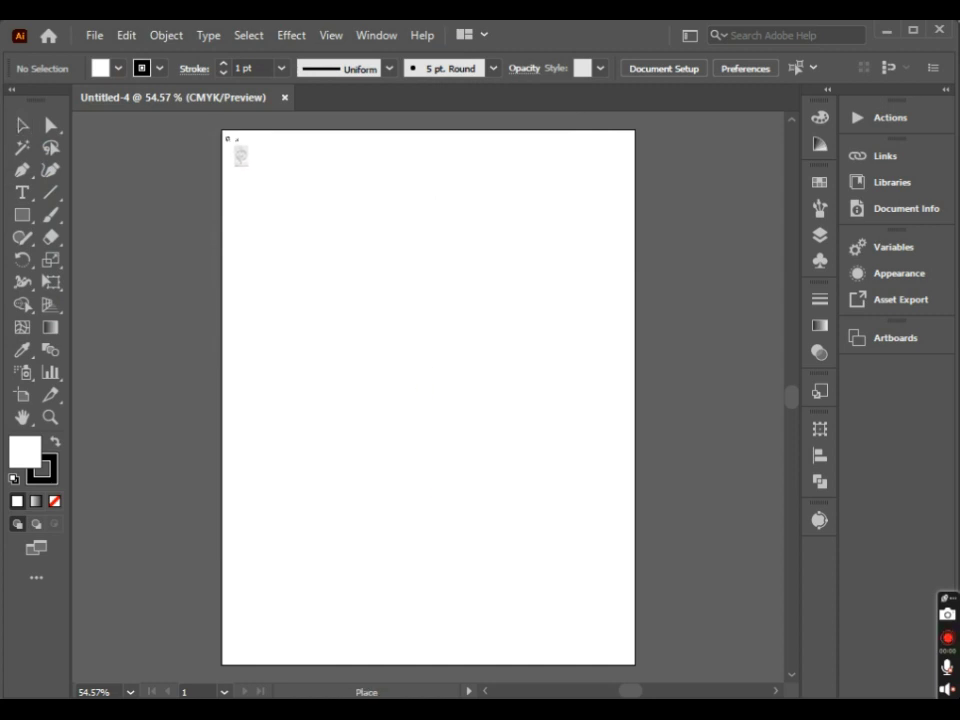
Drag the sketch across the artboard, centre it, and embed it
drag(228, 138, 690, 659)
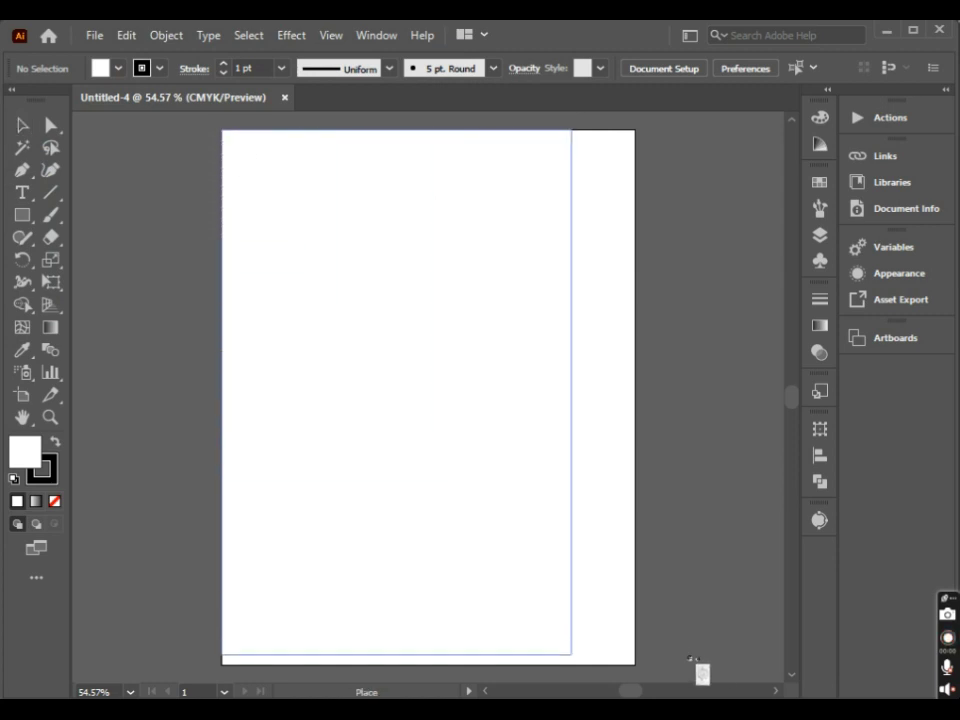
drag(690, 659, 697, 657)
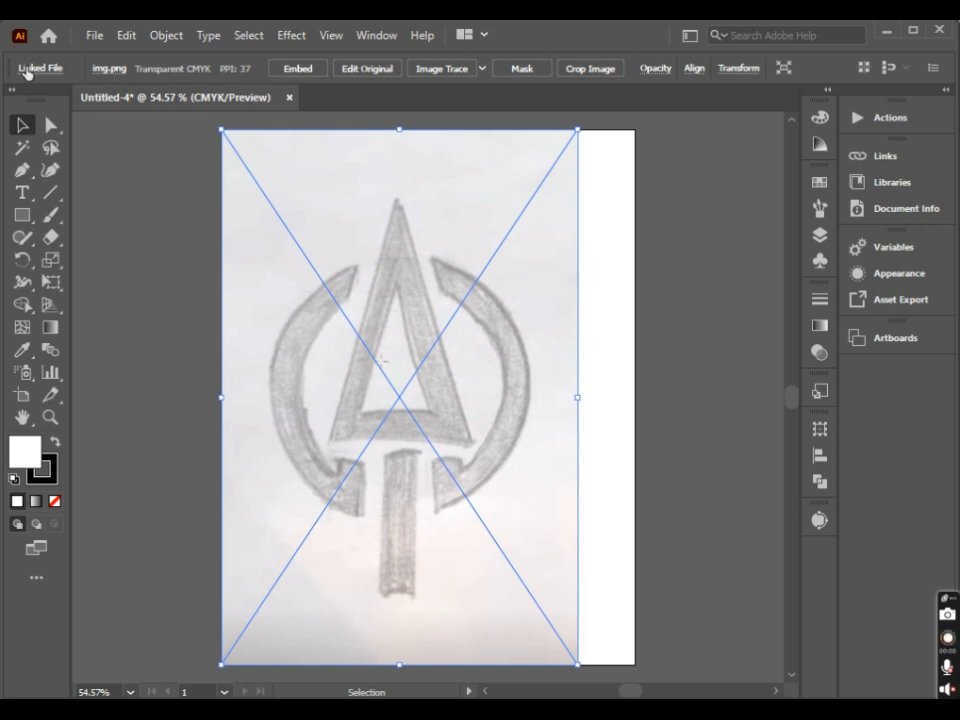
drag(424, 439, 450, 432)
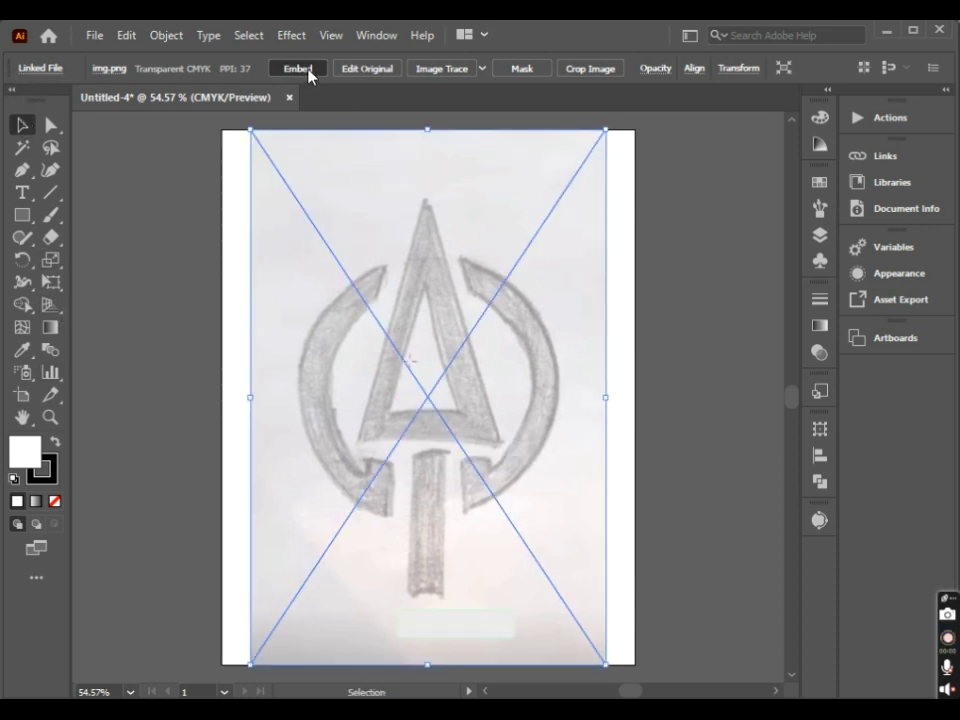
click(305, 70)
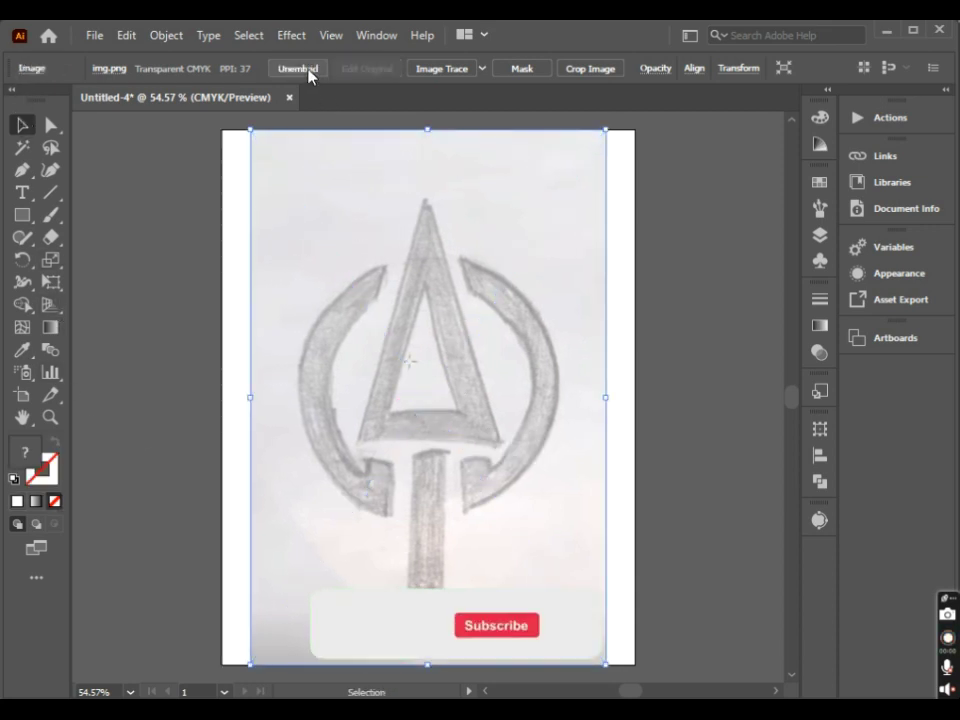
Lock Layer 1 holding the sketch and add a new Layer 2 above it
click(821, 238)
click(609, 203)
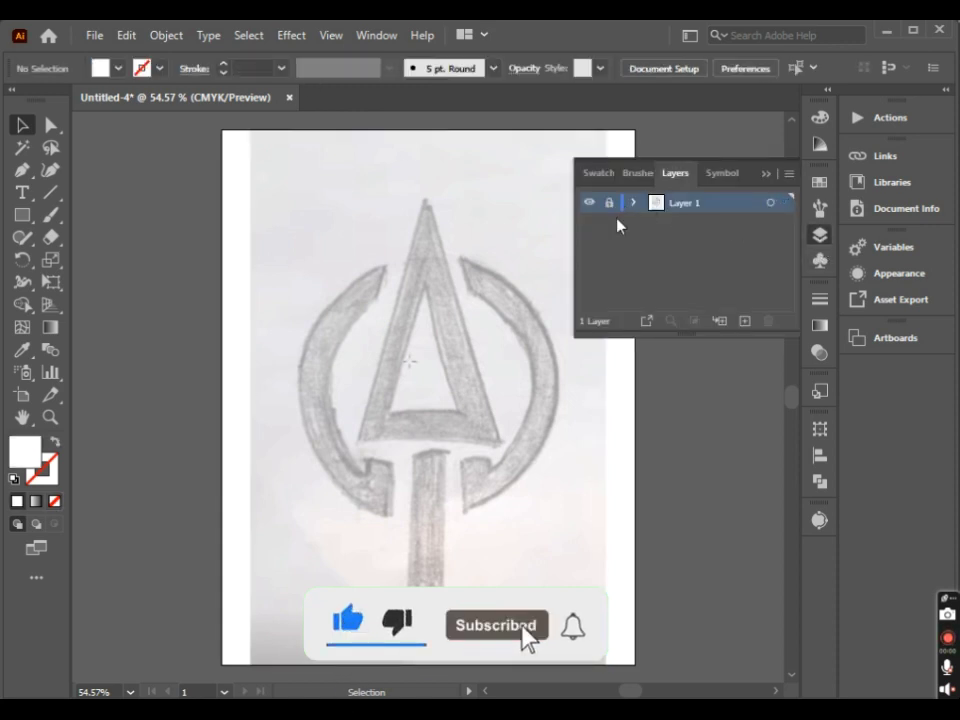
click(745, 321)
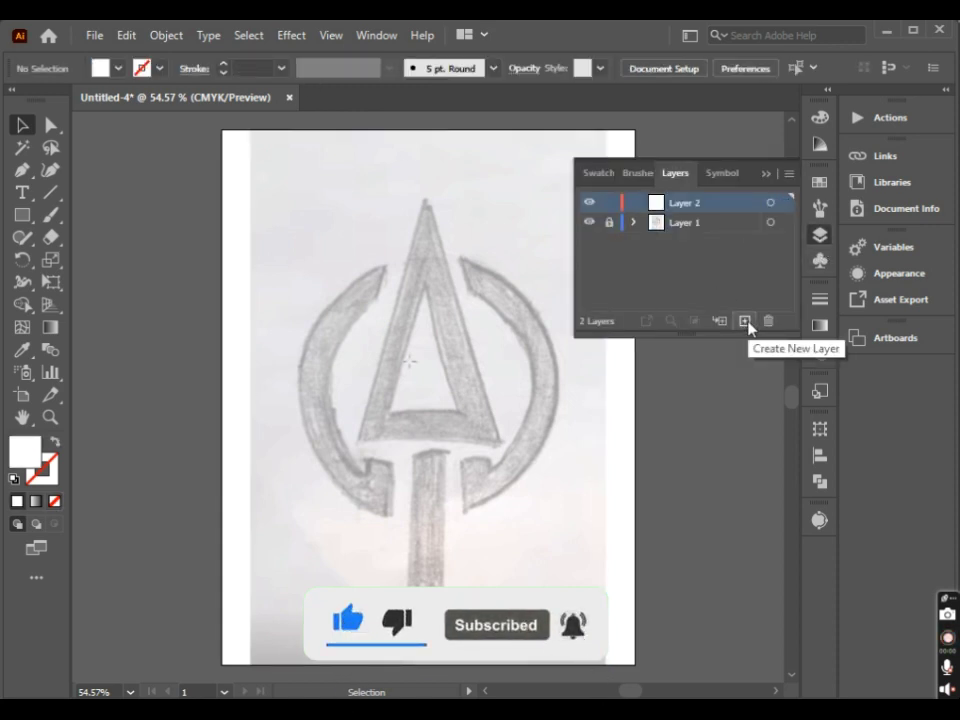
click(767, 166)
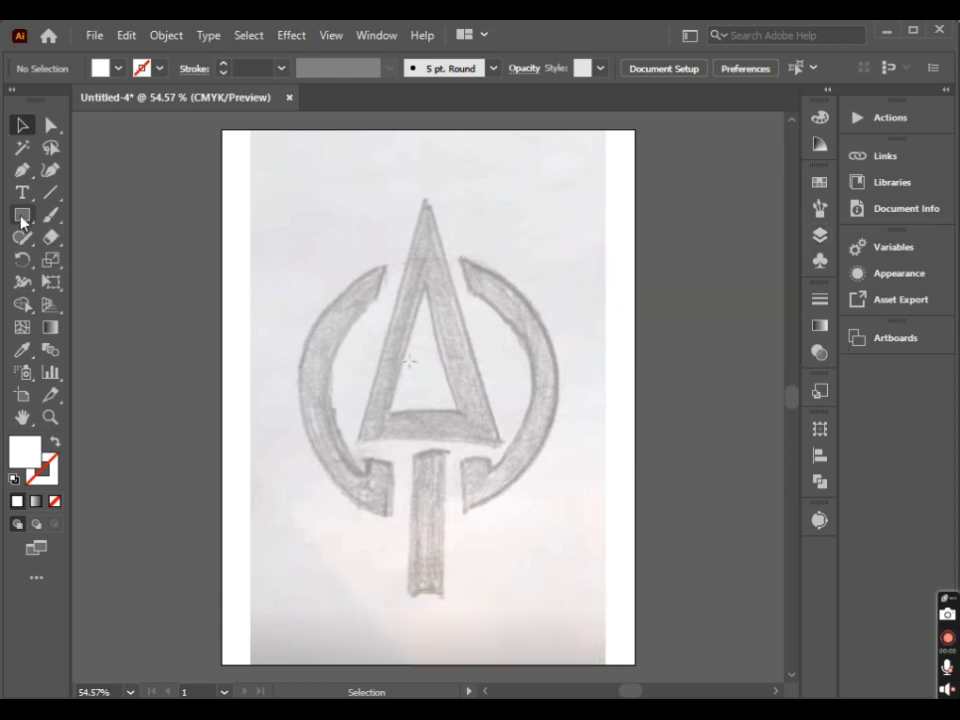
Draw an unfilled, default-stroked circle around the ring's outer edge and nudge it into place
drag(22, 218, 68, 260)
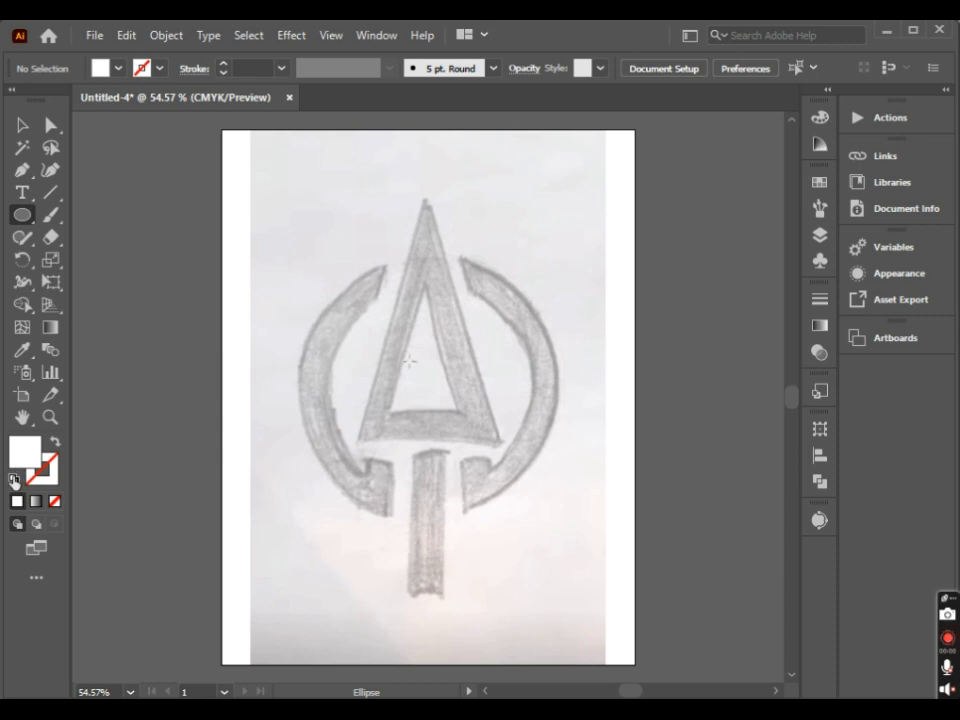
click(14, 479)
click(54, 501)
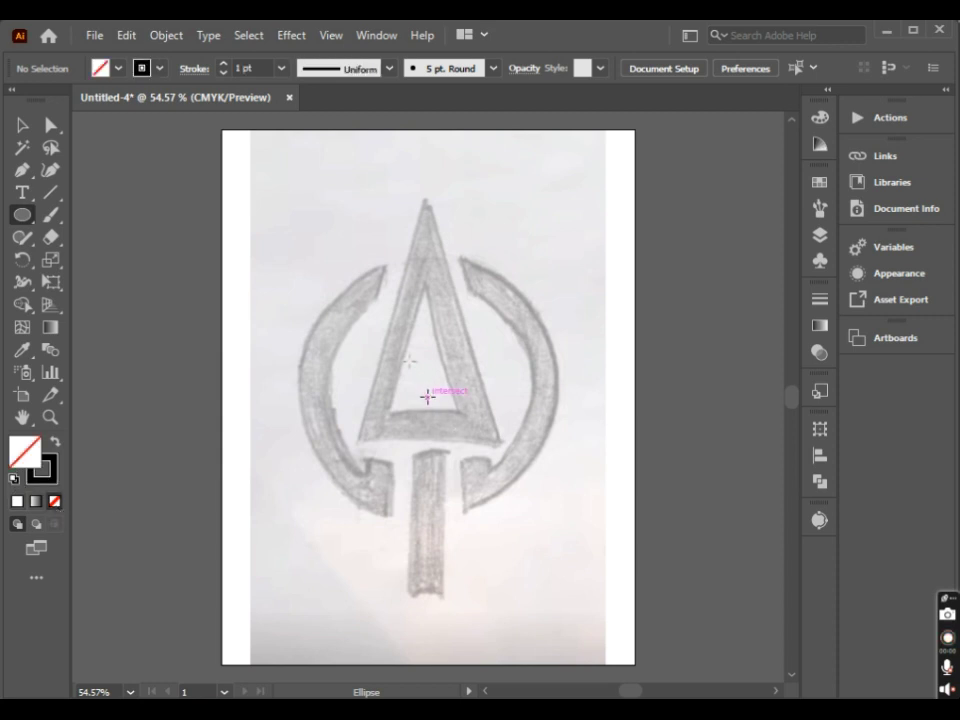
drag(433, 398, 562, 474)
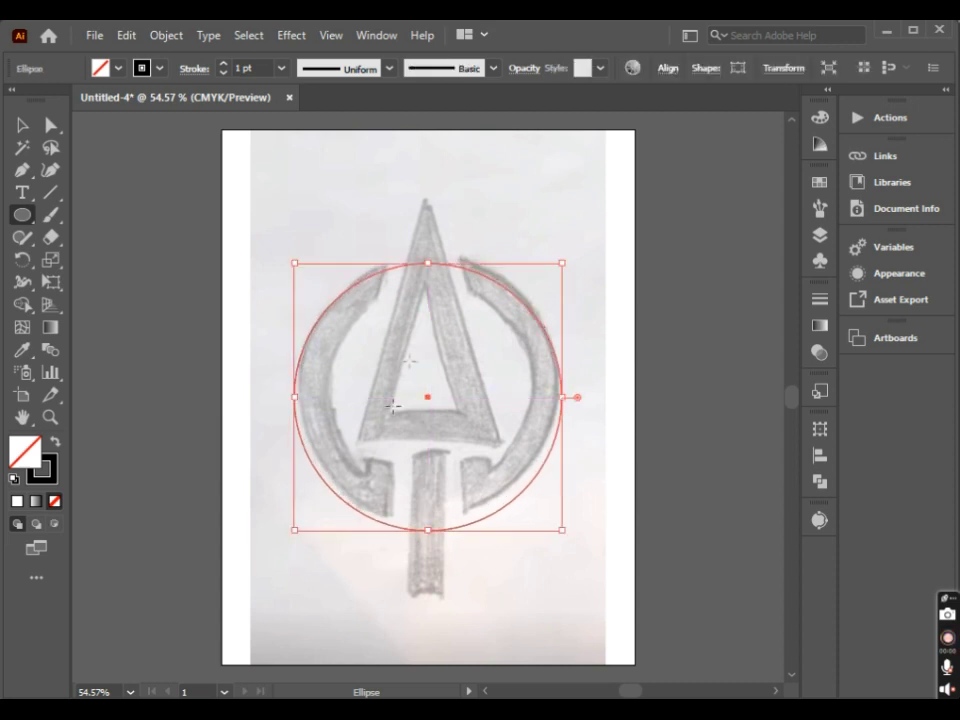
key(v)
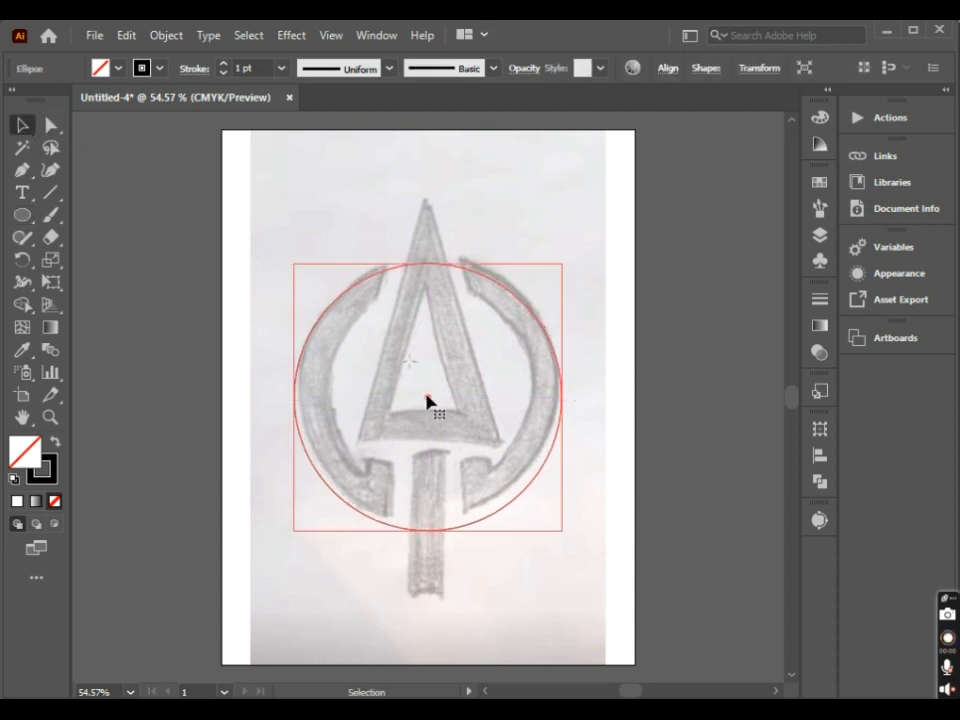
drag(422, 395, 429, 392)
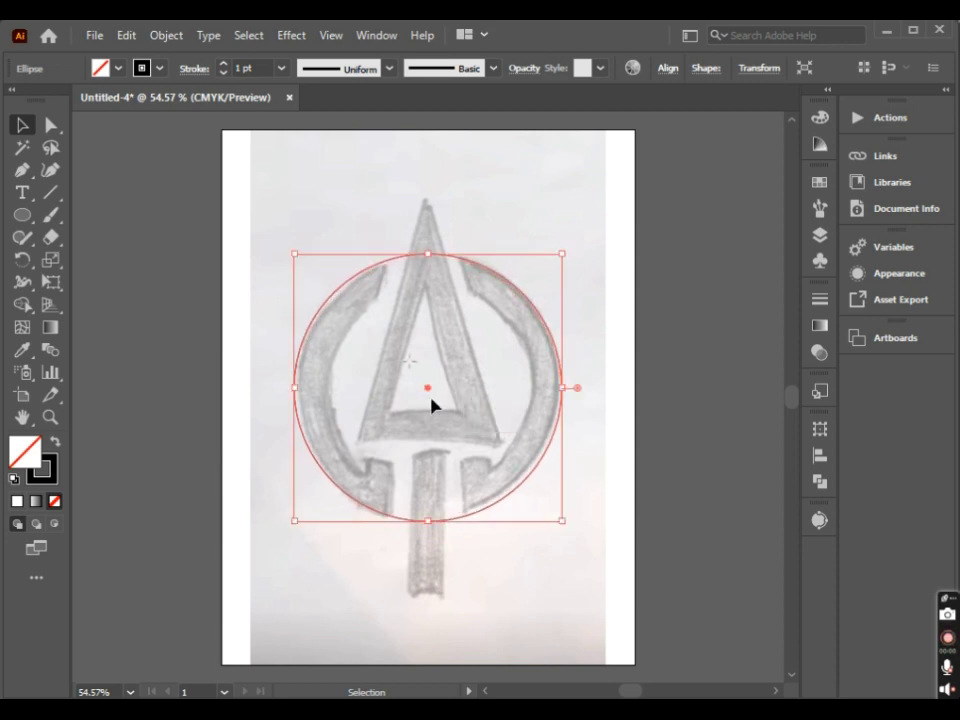
click(480, 408)
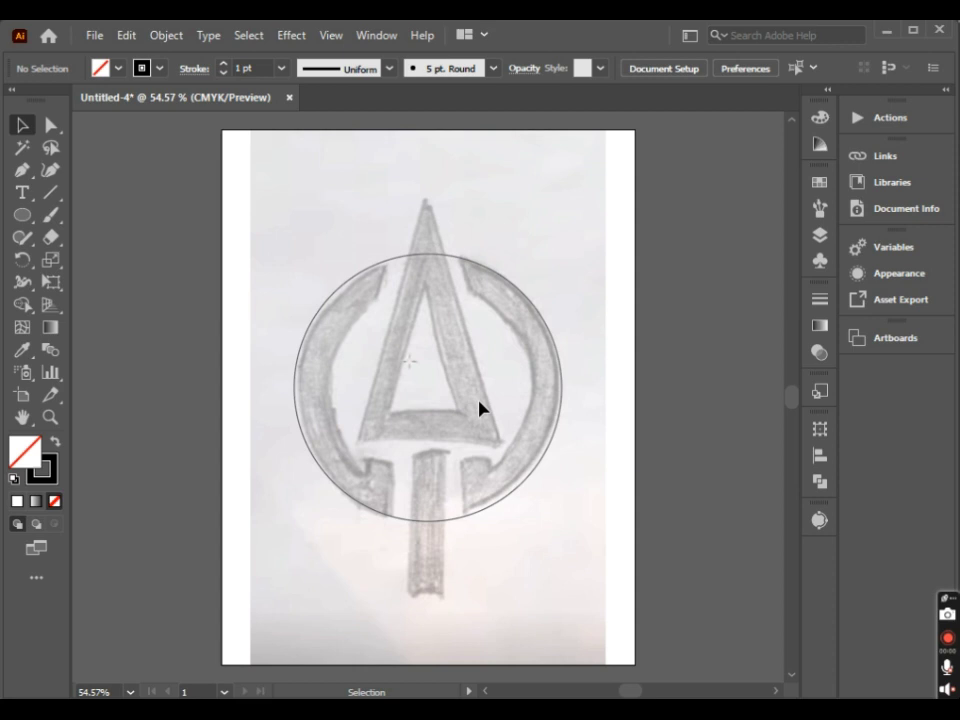
Draw a smaller concentric circle, about 301.56 pt wide, along the ring's inner edge
click(530, 483)
click(23, 215)
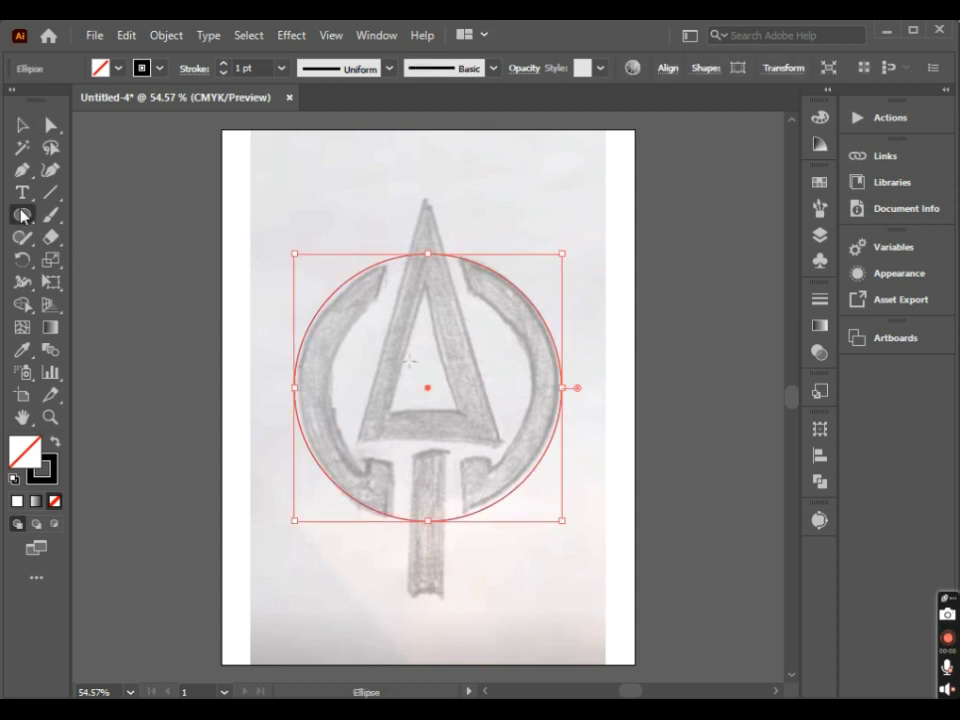
ctrl+click(435, 388)
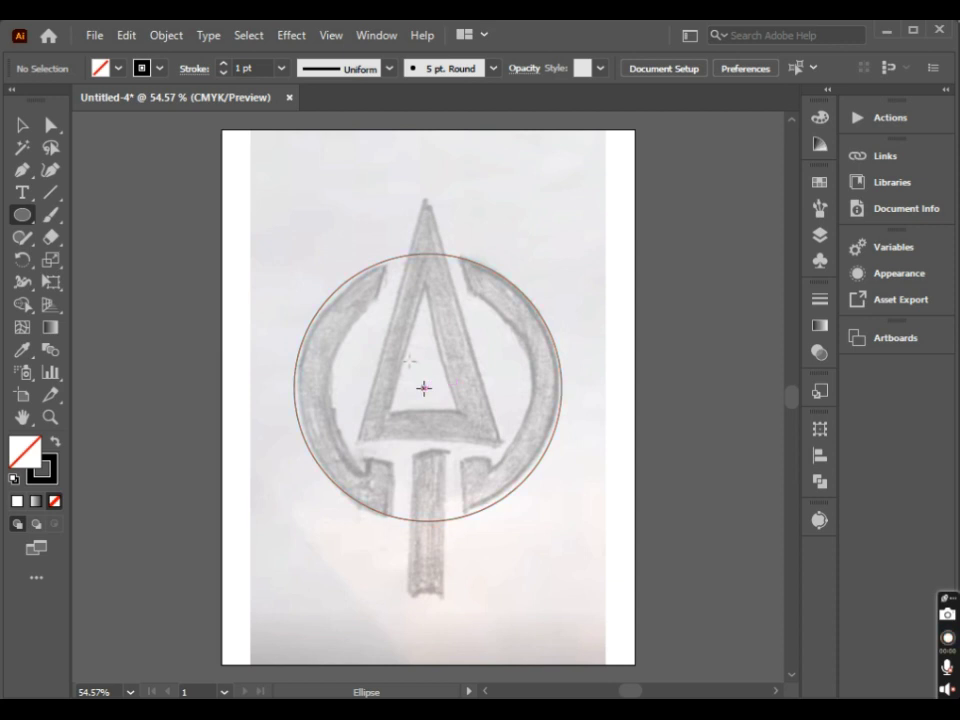
drag(427, 387, 530, 419)
click(21, 125)
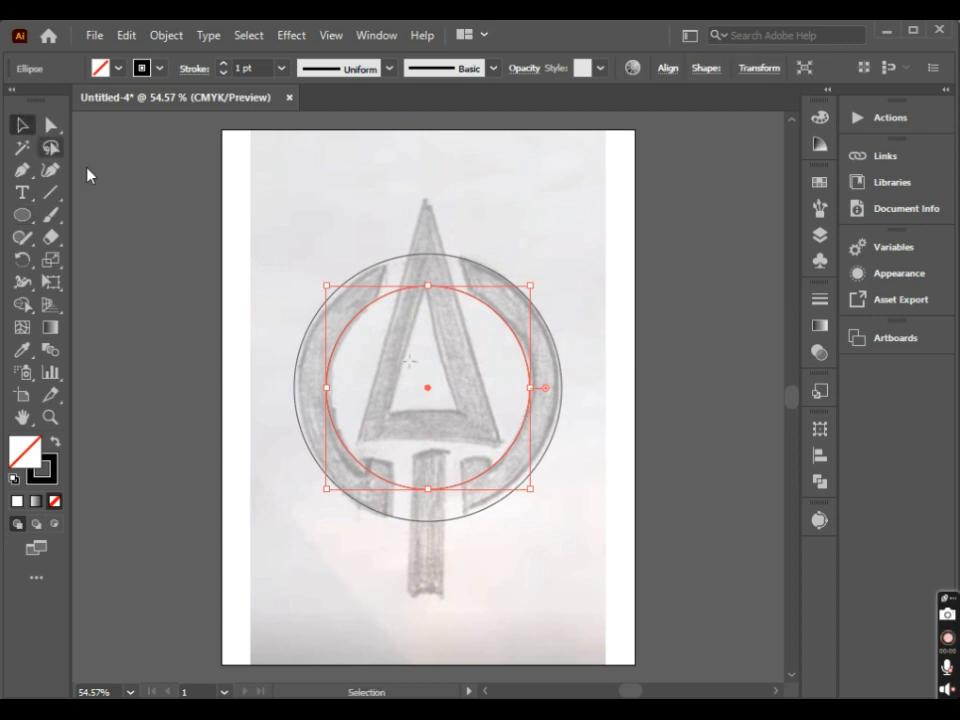
click(265, 318)
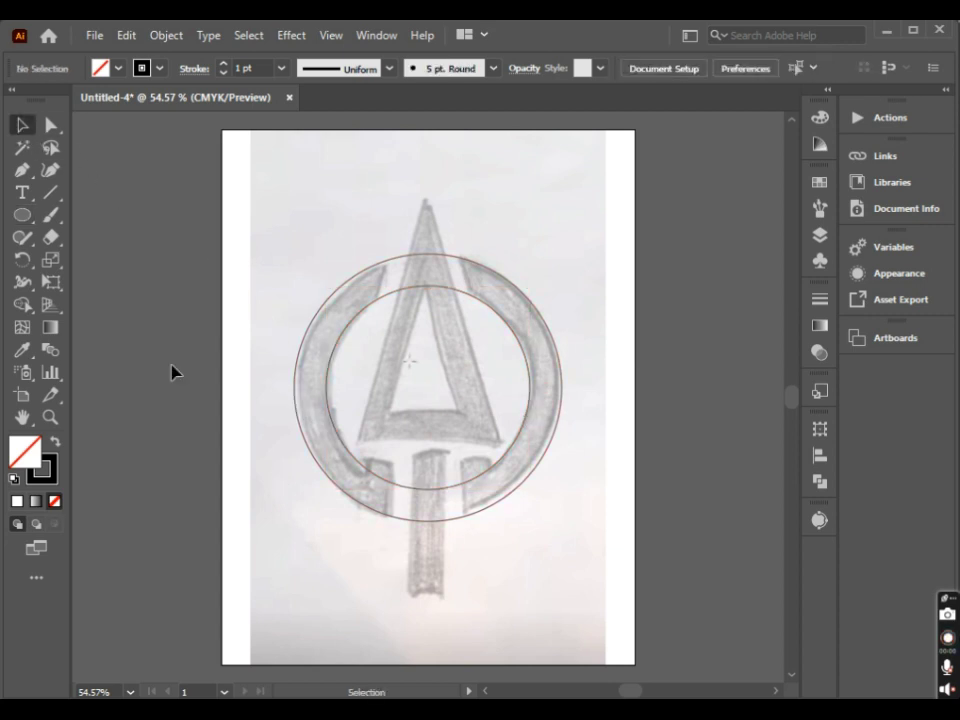
click(22, 216)
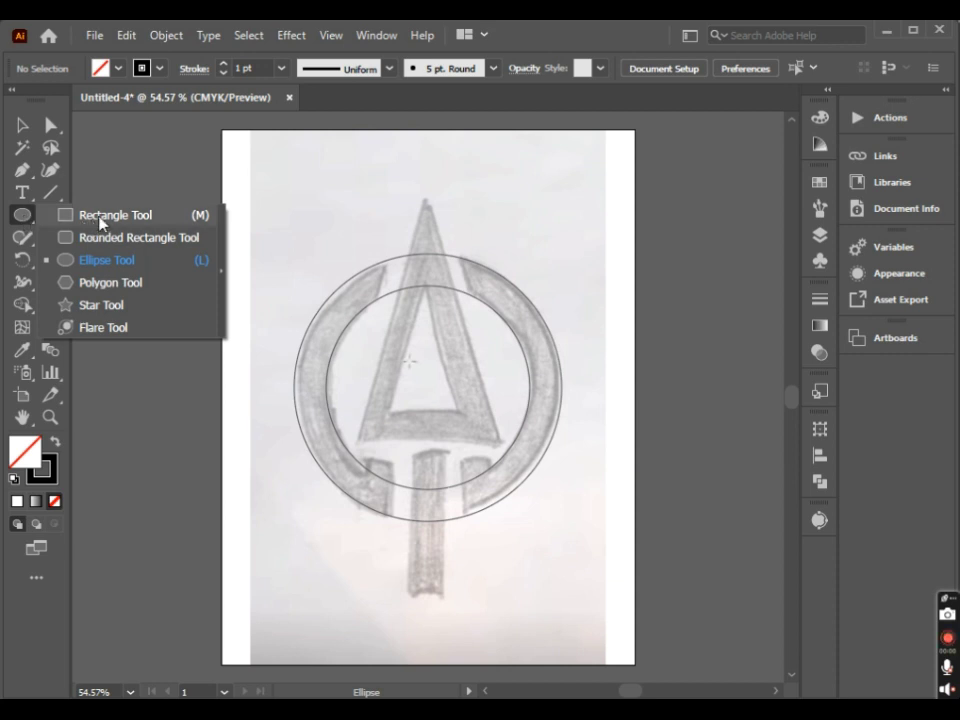
Draw a tall rectangle over the stem and a short one over the ring's left cut
click(110, 215)
drag(411, 453, 446, 597)
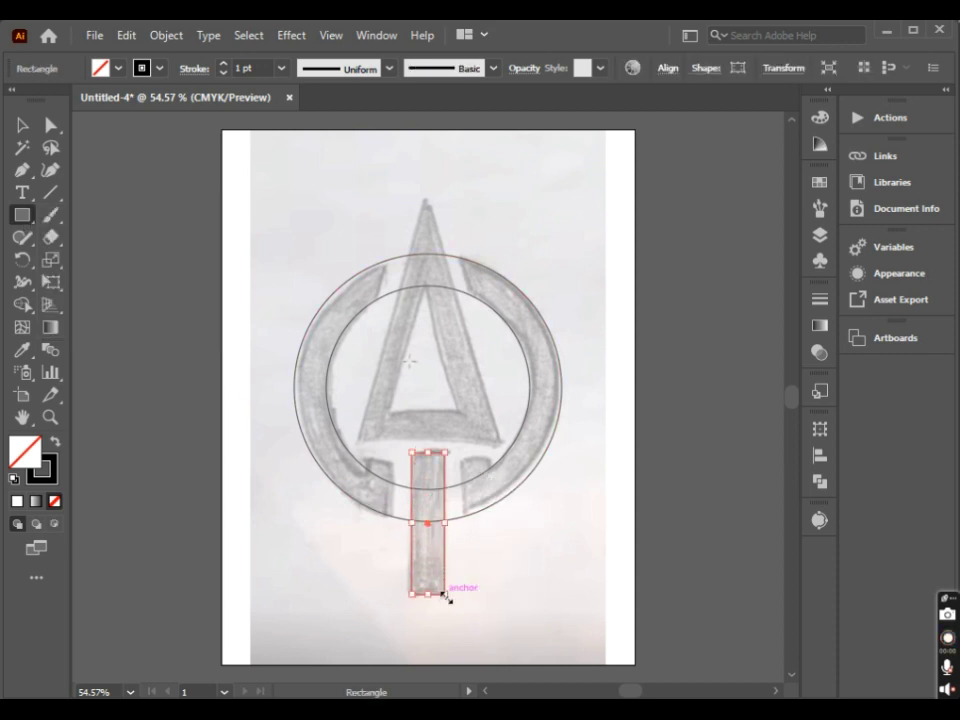
mouse_move(369, 454)
mouse_down()
mouse_move(394, 537)
mouse_move(365, 497)
mouse_up()
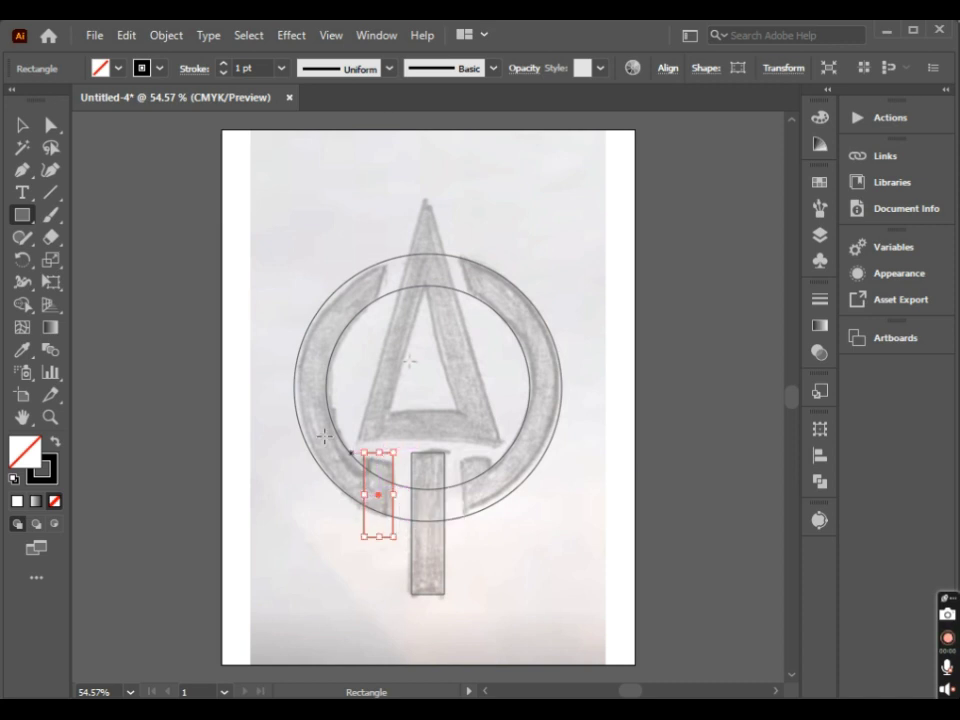
Alt-drag a copy of the short rectangle to the right side of the stem
key(v)
click(326, 523)
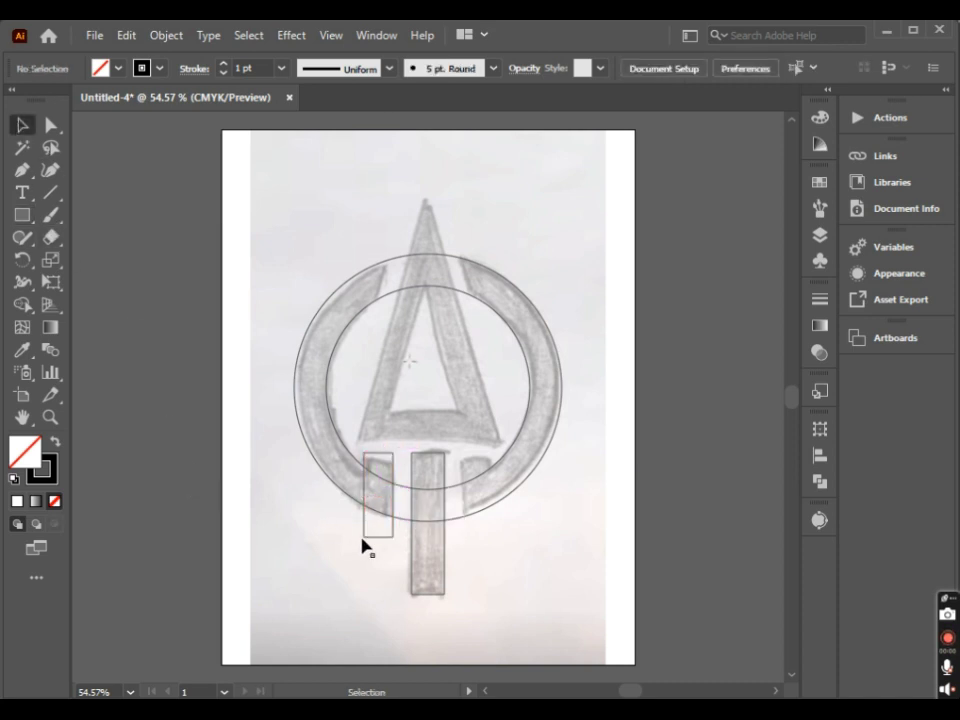
mouse_move(363, 539)
mouse_down()
mouse_move(403, 543)
mouse_move(476, 505)
mouse_up()
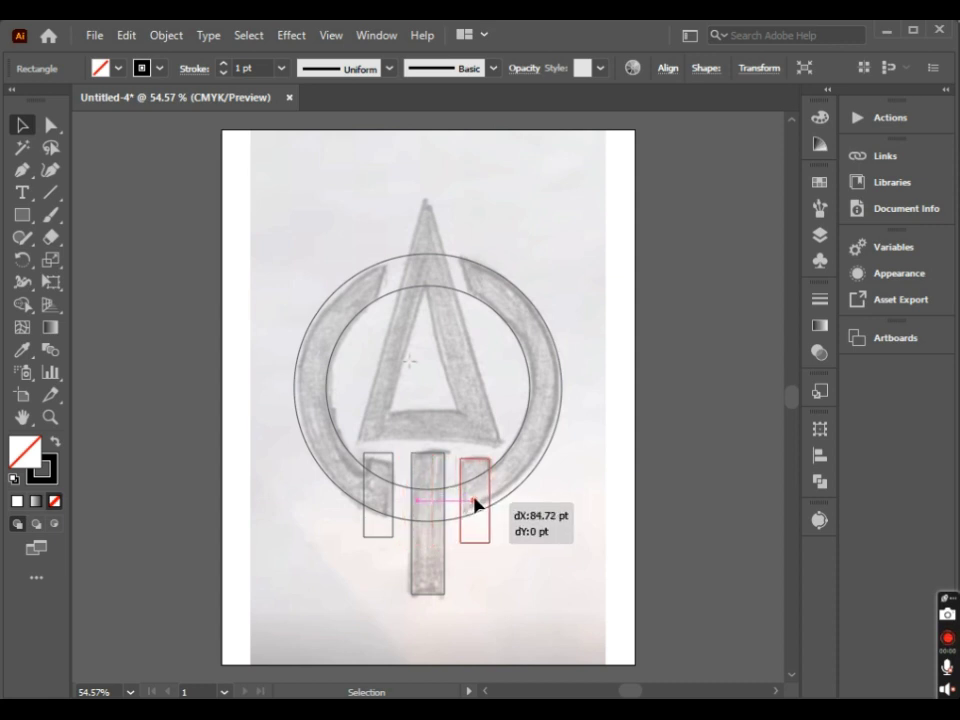
drag(476, 503, 476, 499)
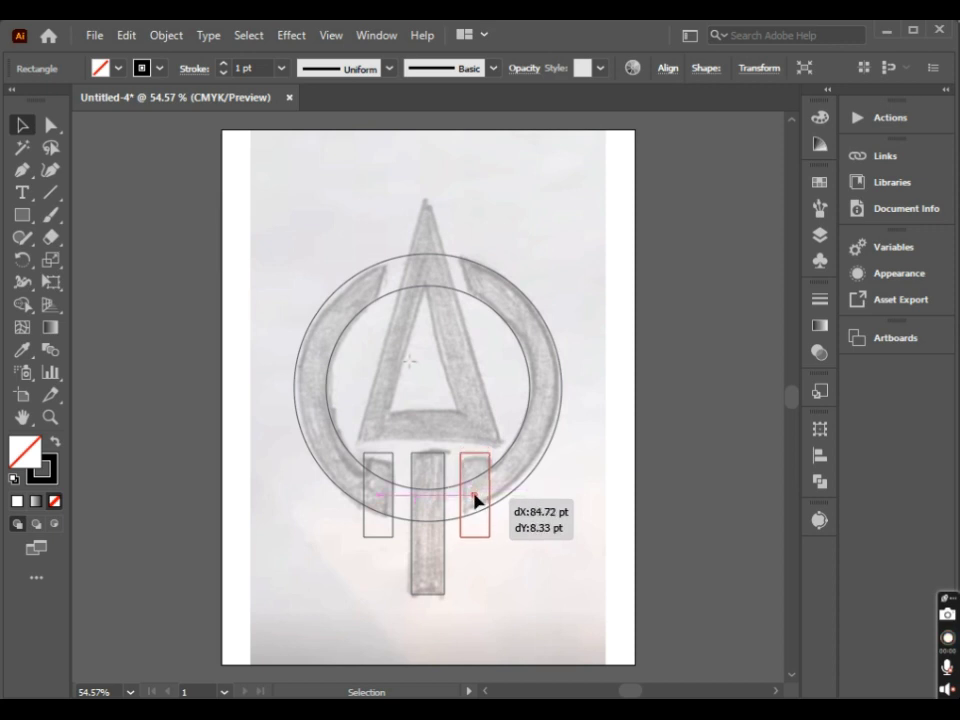
click(516, 566)
click(22, 169)
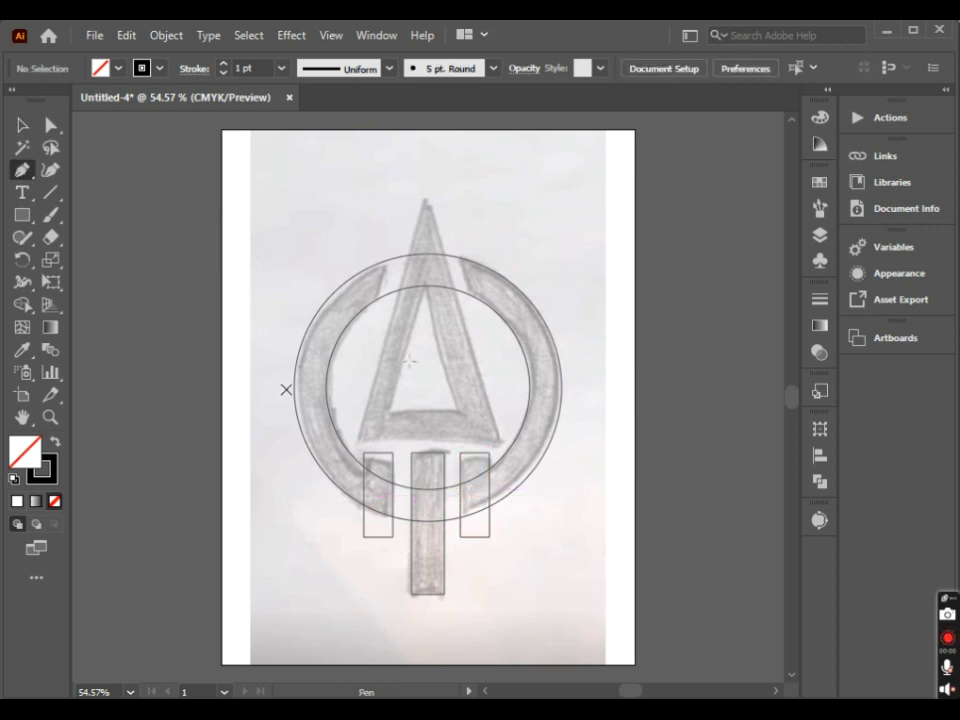
Pen-draw the closed outer triangle from lower-left corner to apex to lower-right corner
click(359, 441)
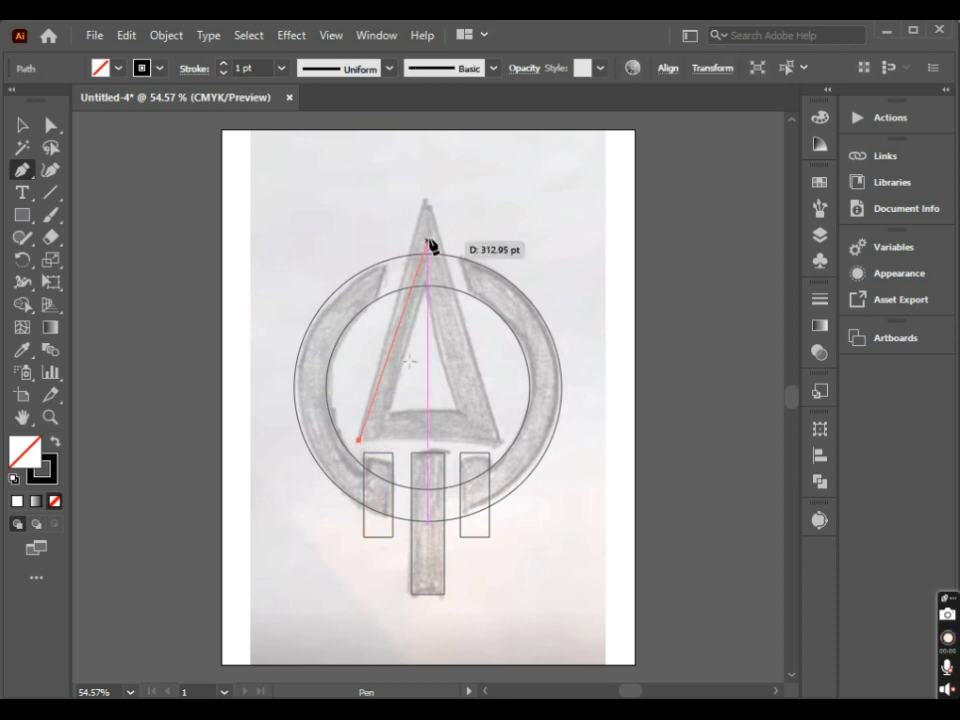
click(424, 201)
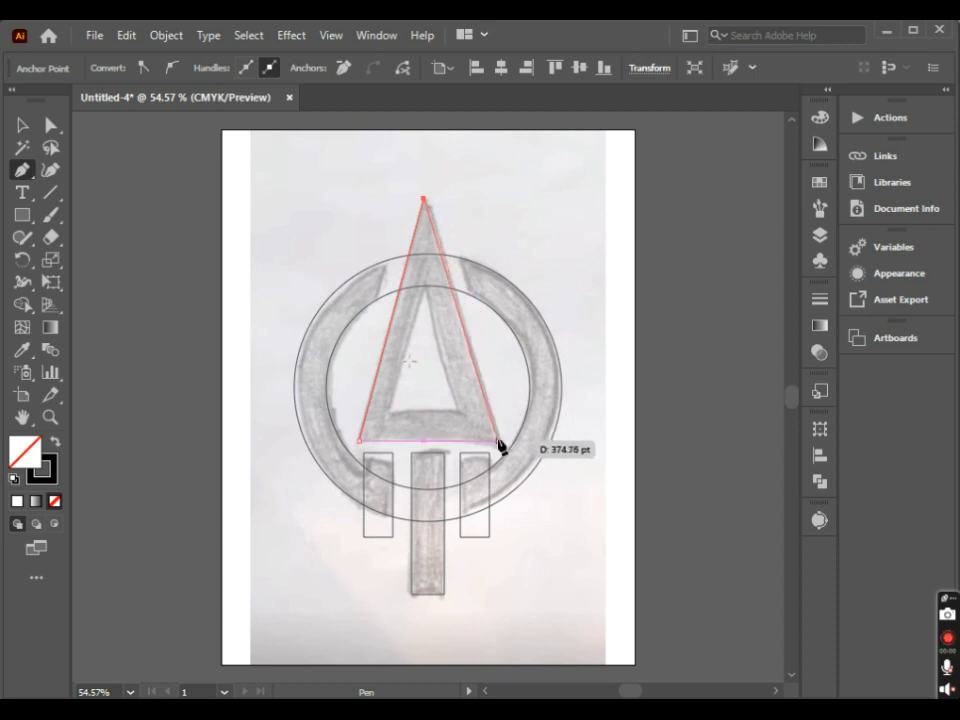
click(501, 441)
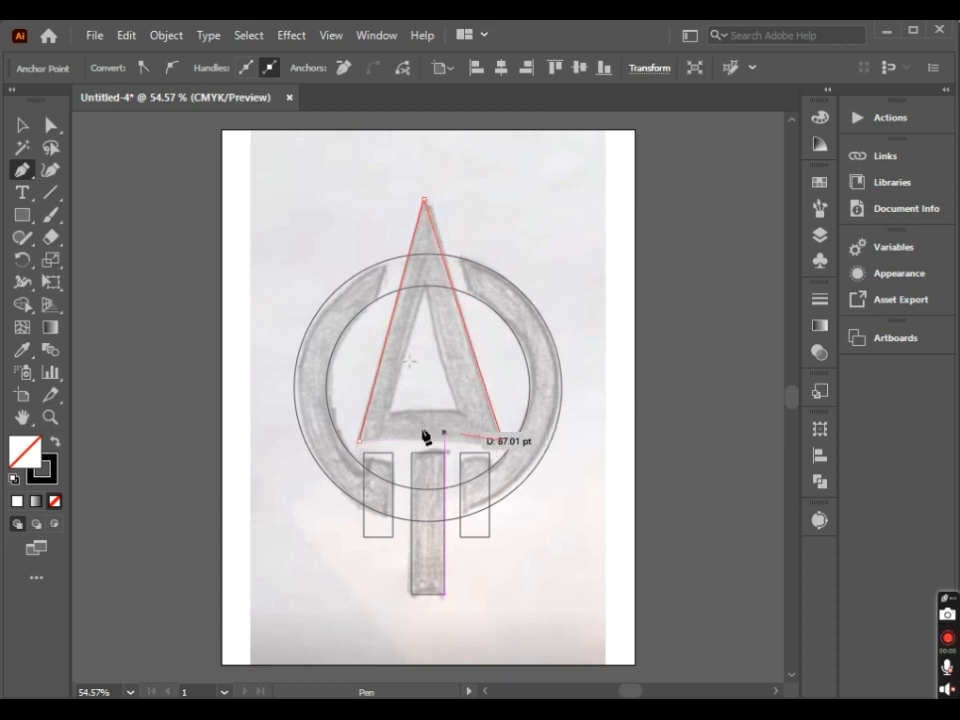
click(359, 440)
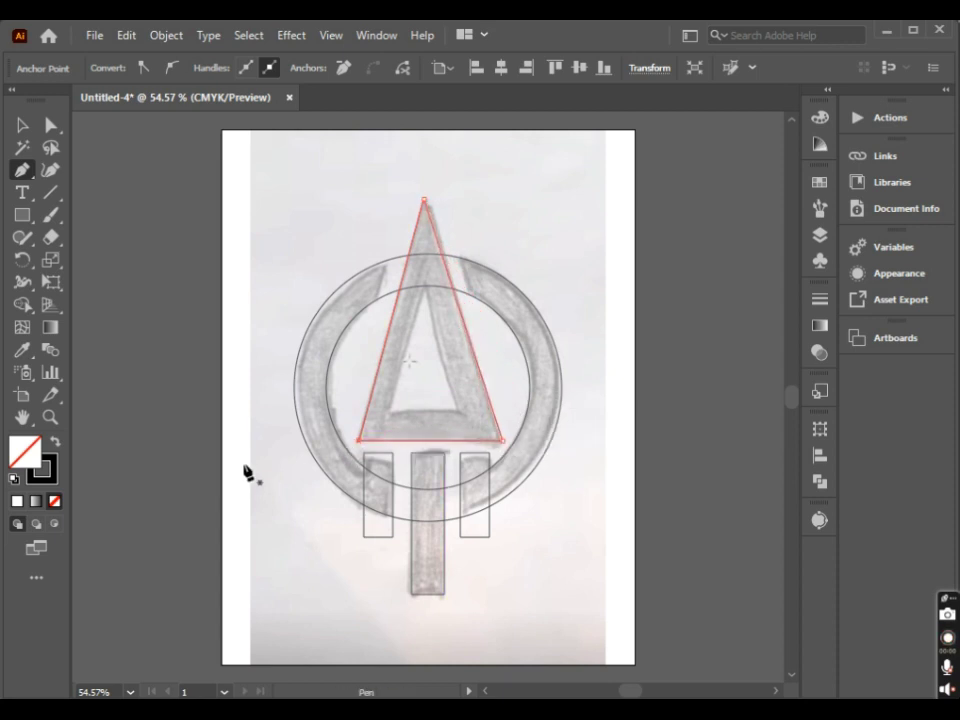
ctrl+click(246, 471)
Pen-draw the closed inner triangular hole inside the outer triangle
click(388, 413)
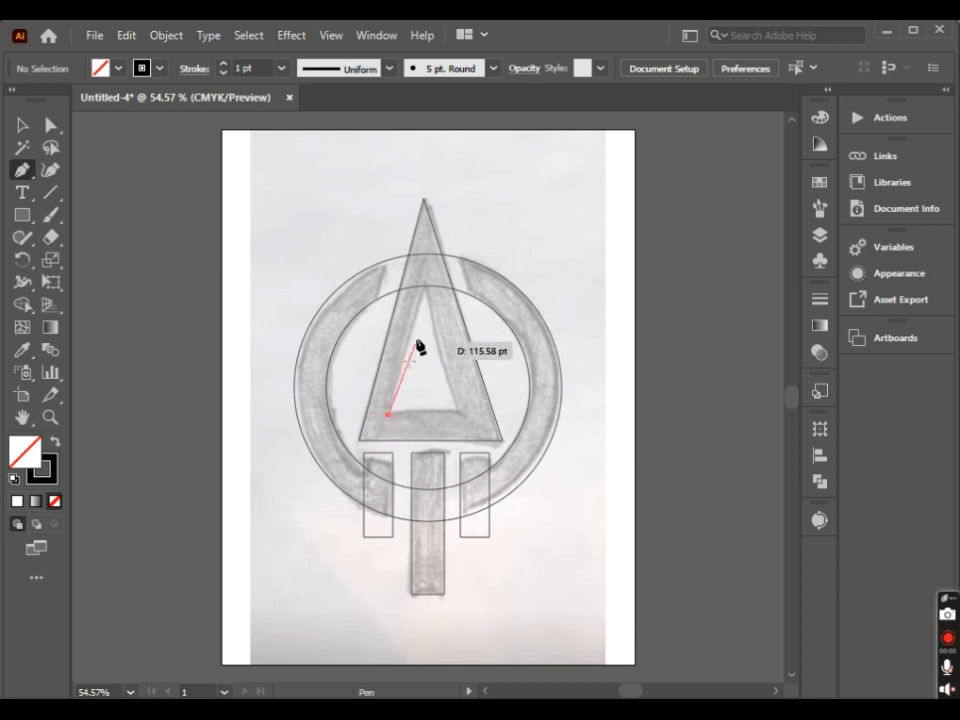
click(428, 291)
click(428, 291)
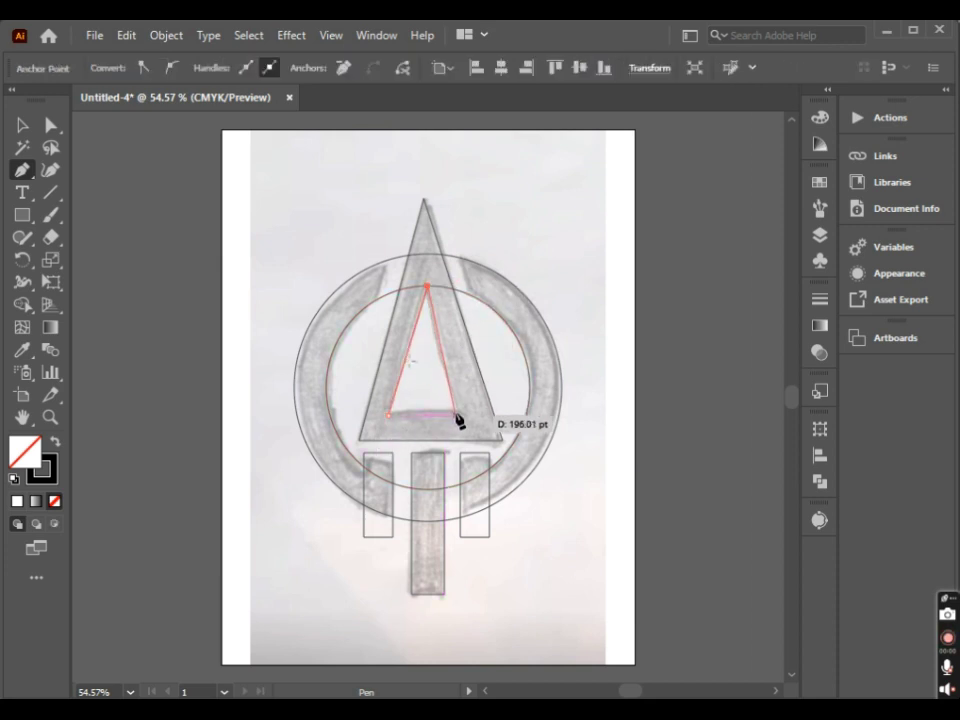
click(459, 410)
click(390, 414)
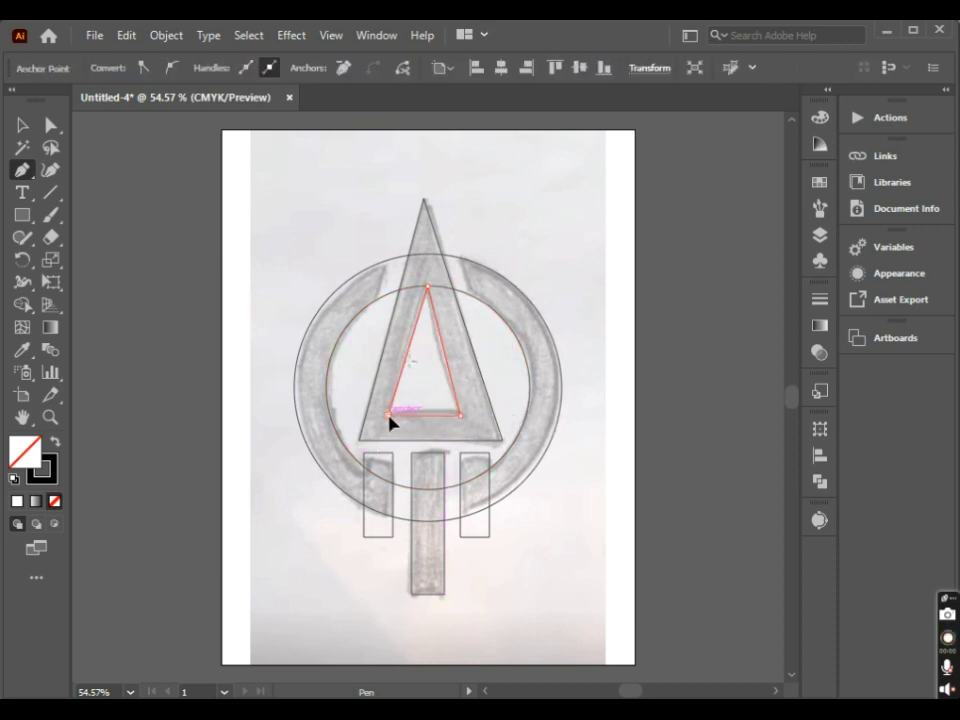
ctrl+click(281, 208)
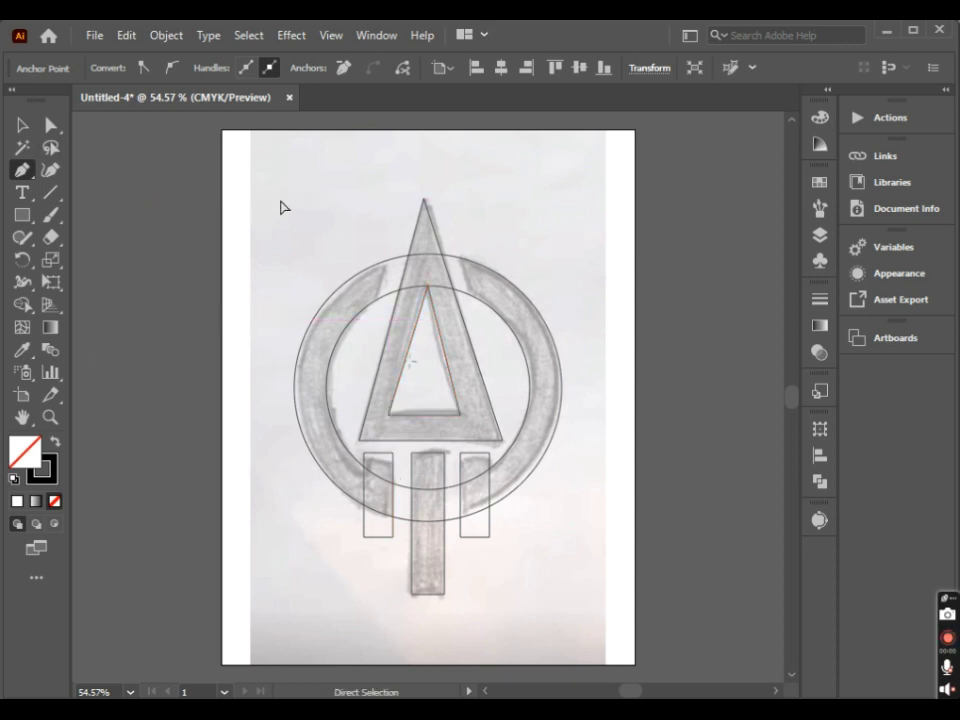
Draw two slanted cut lines across the ring on either side of the apex
click(403, 236)
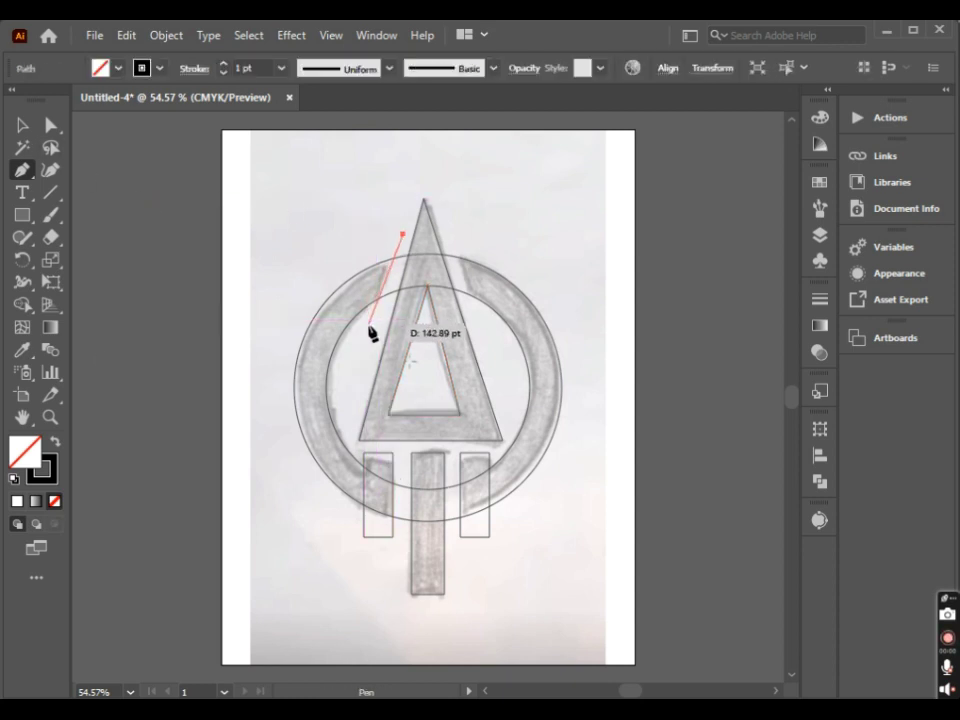
click(364, 330)
ctrl+click(530, 263)
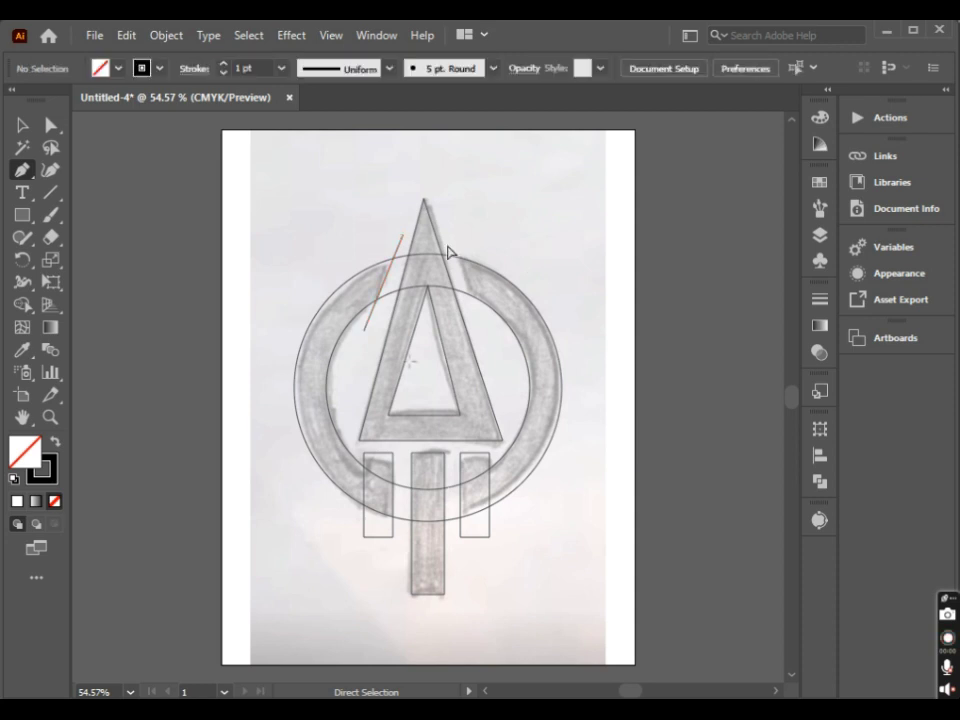
click(453, 240)
click(478, 319)
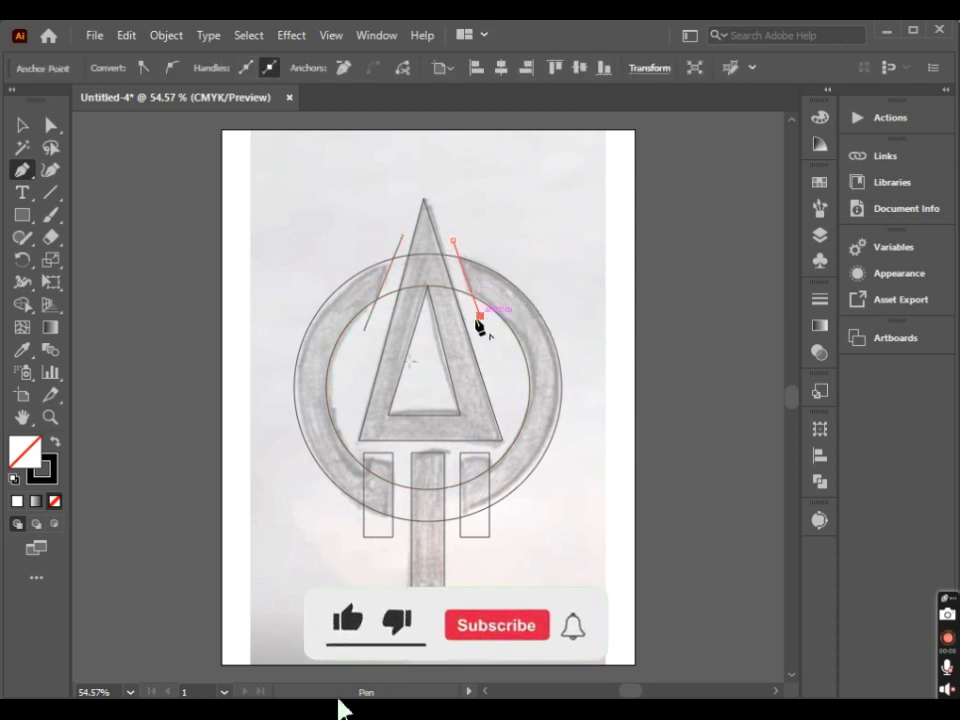
ctrl+click(128, 171)
Adjust the top anchor of the left cut line with Direct Selection
click(52, 125)
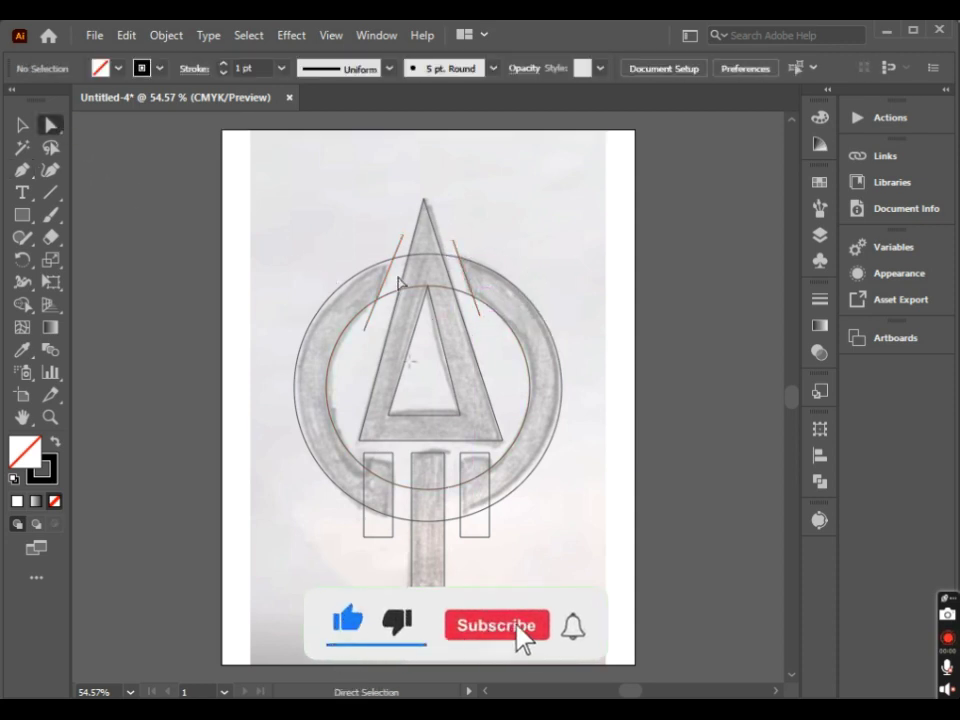
click(403, 236)
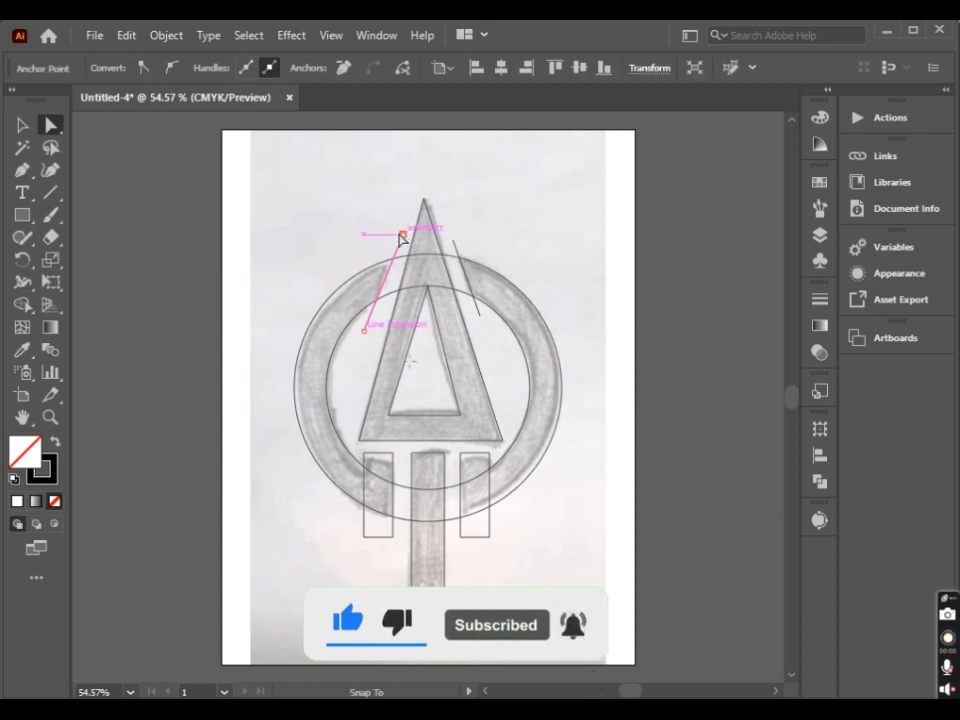
drag(403, 236, 400, 238)
click(324, 251)
click(22, 125)
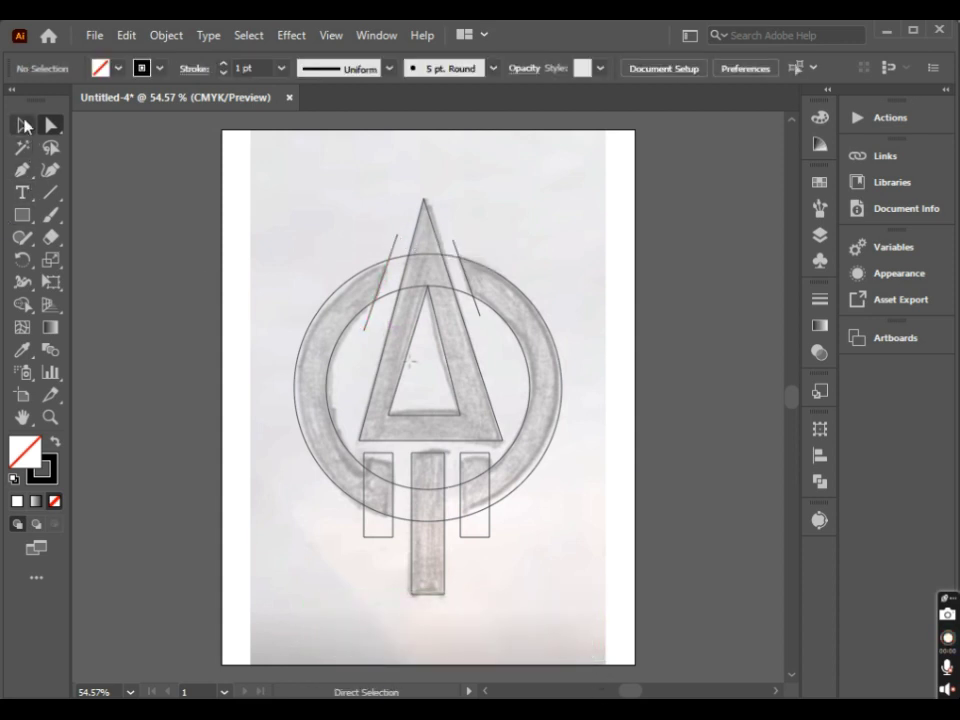
With Shape Builder, merge the ring interior and delete the rectangle bottoms and ring segments beside the apex
drag(528, 438, 521, 574)
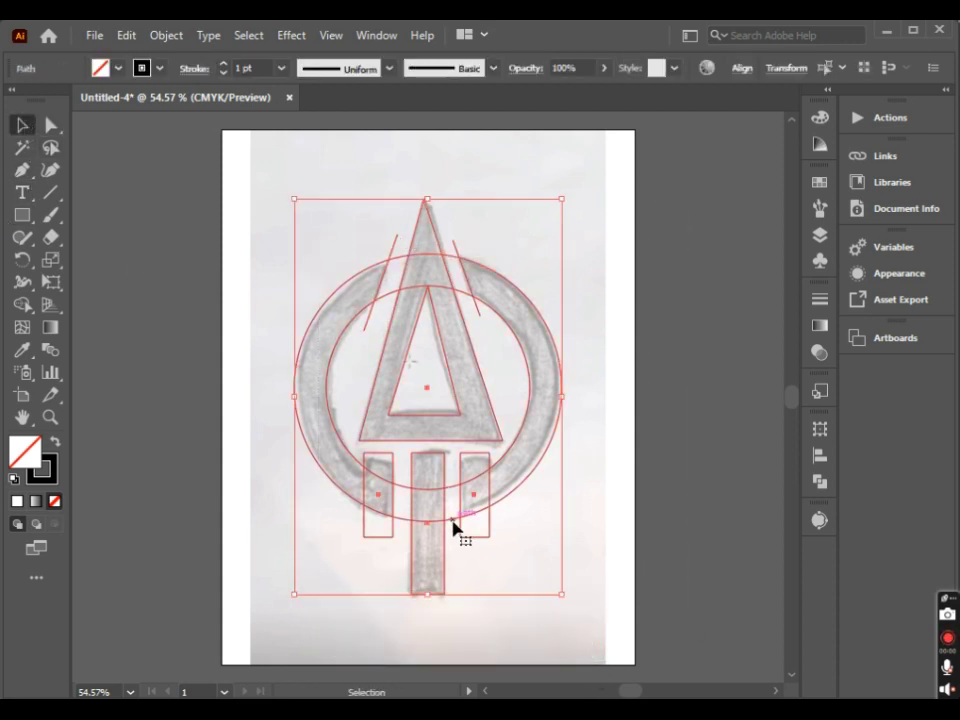
click(22, 306)
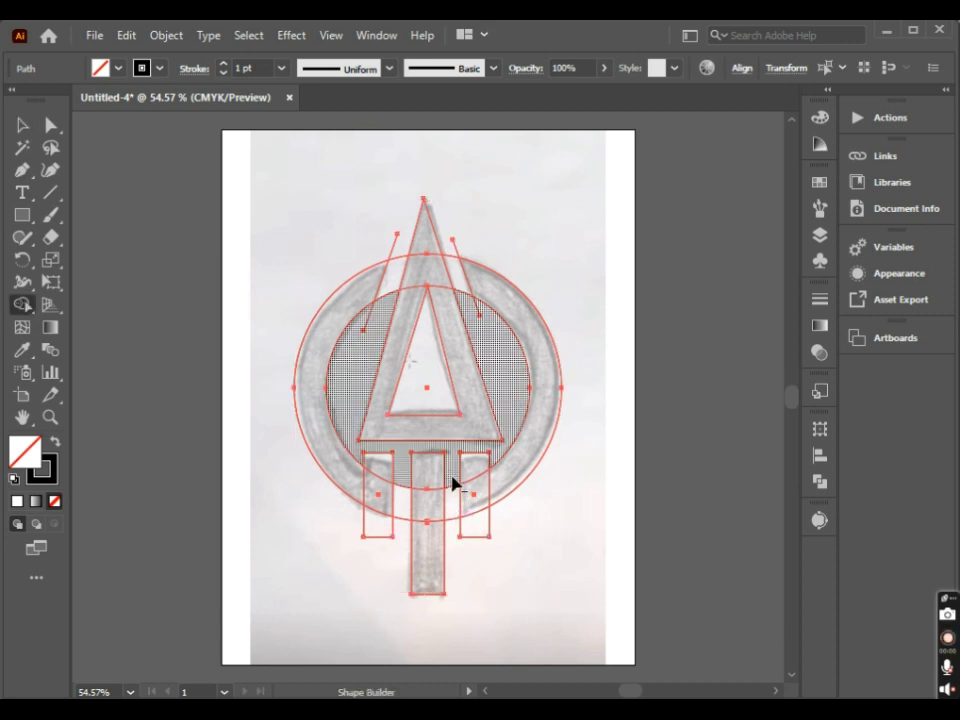
drag(453, 484, 454, 521)
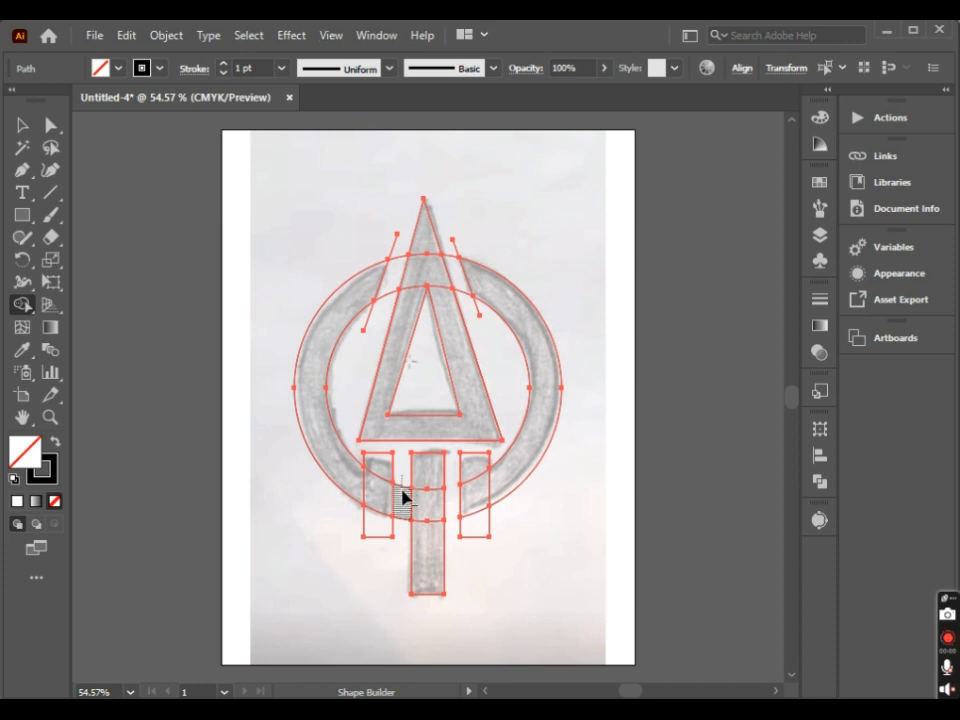
alt+click(392, 529)
alt+click(487, 533)
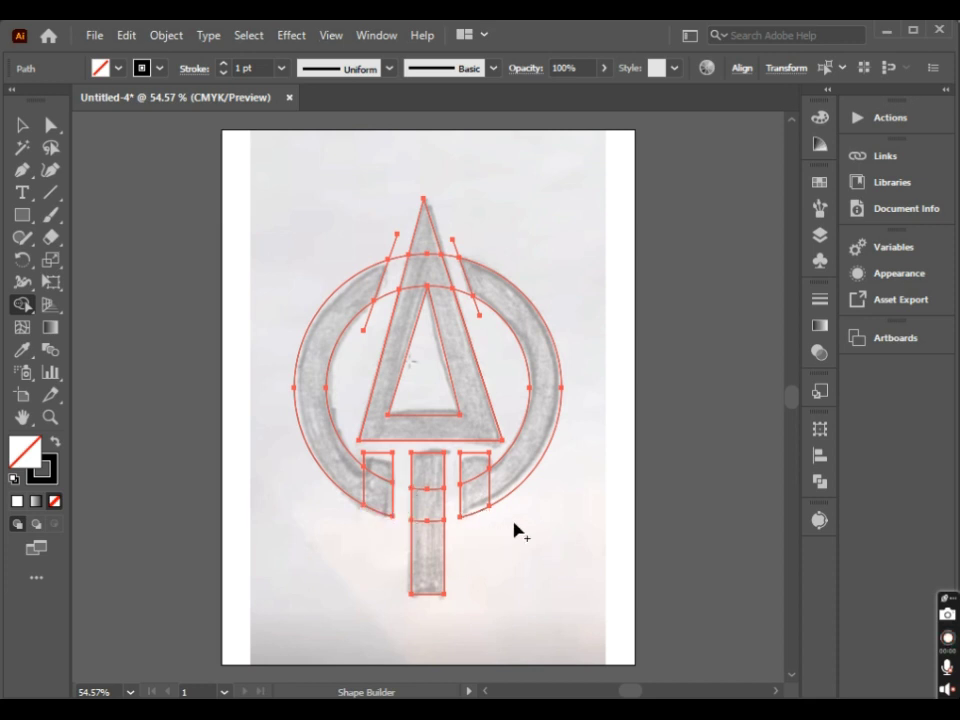
alt+click(467, 305)
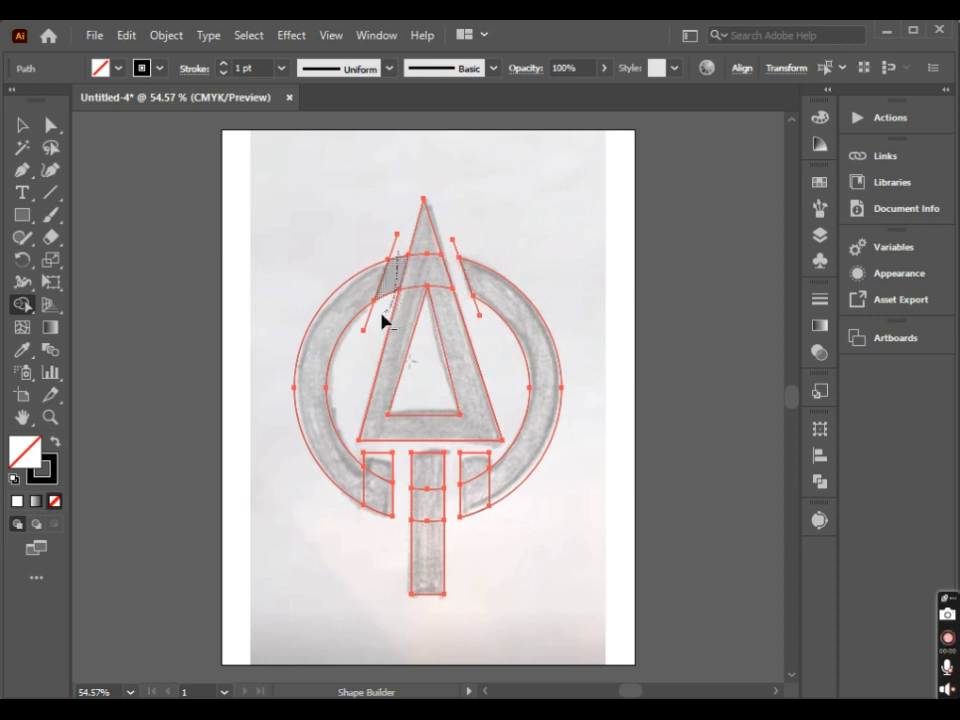
drag(362, 328, 356, 378)
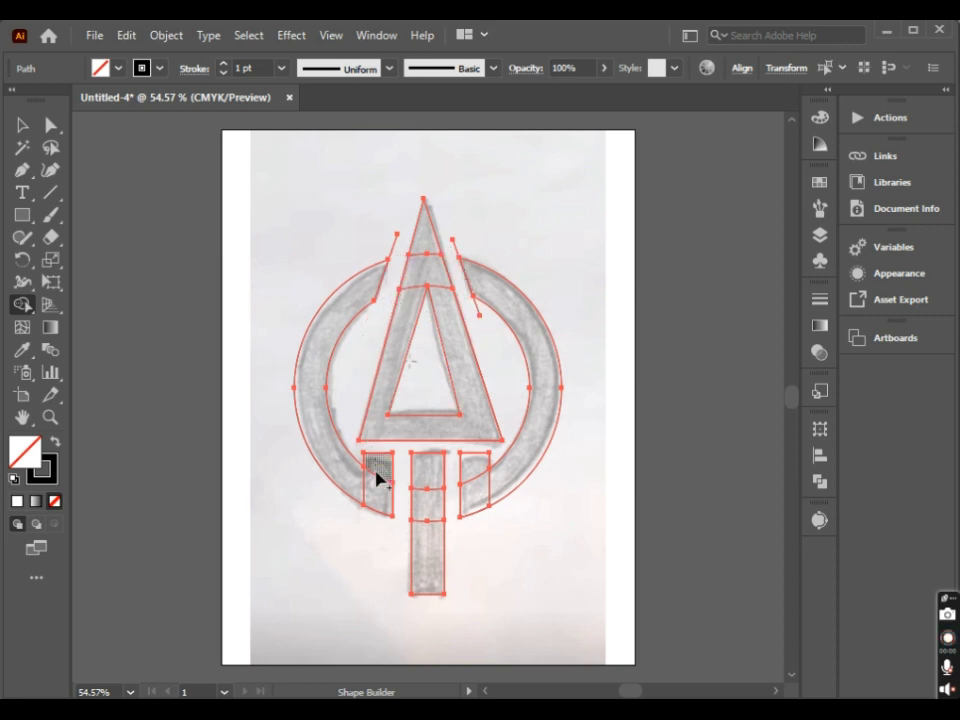
Merge the pieces under the triangle into the ring, unify the stem, and join the triangle's tip
drag(377, 474, 357, 492)
drag(473, 497, 484, 499)
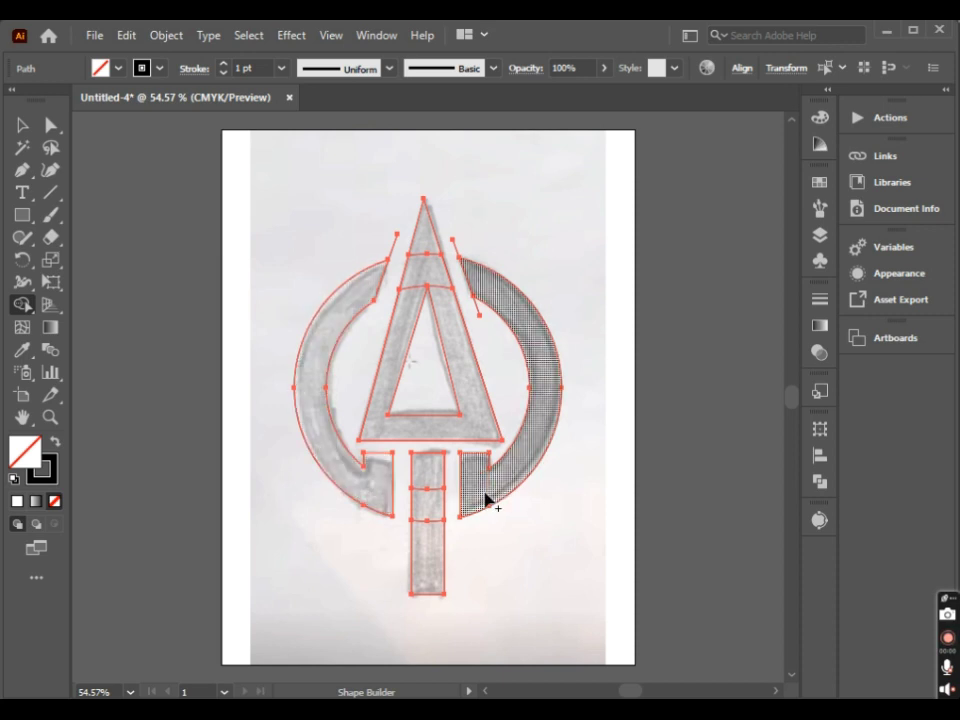
drag(428, 470, 426, 545)
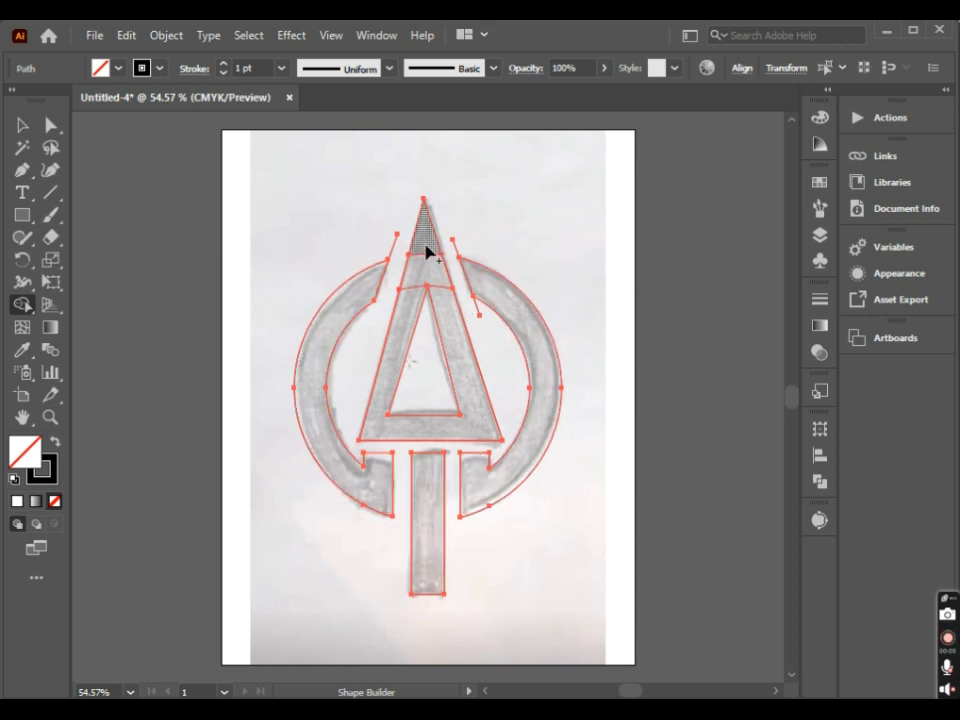
drag(428, 252, 415, 305)
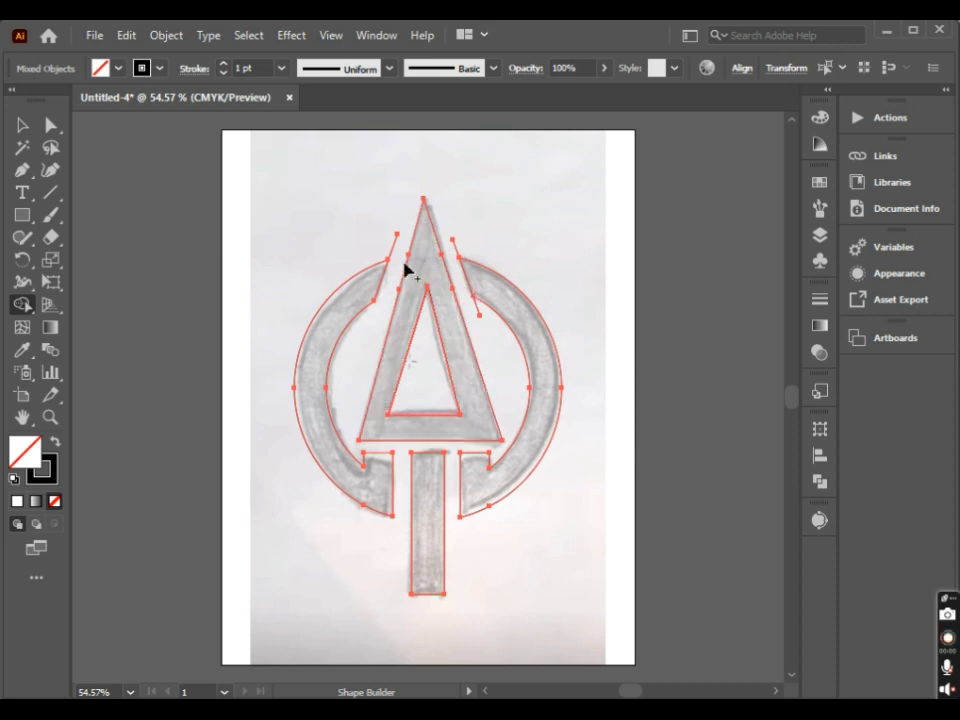
click(21, 125)
Delete the two stray line segments beside the triangle's apex
click(268, 212)
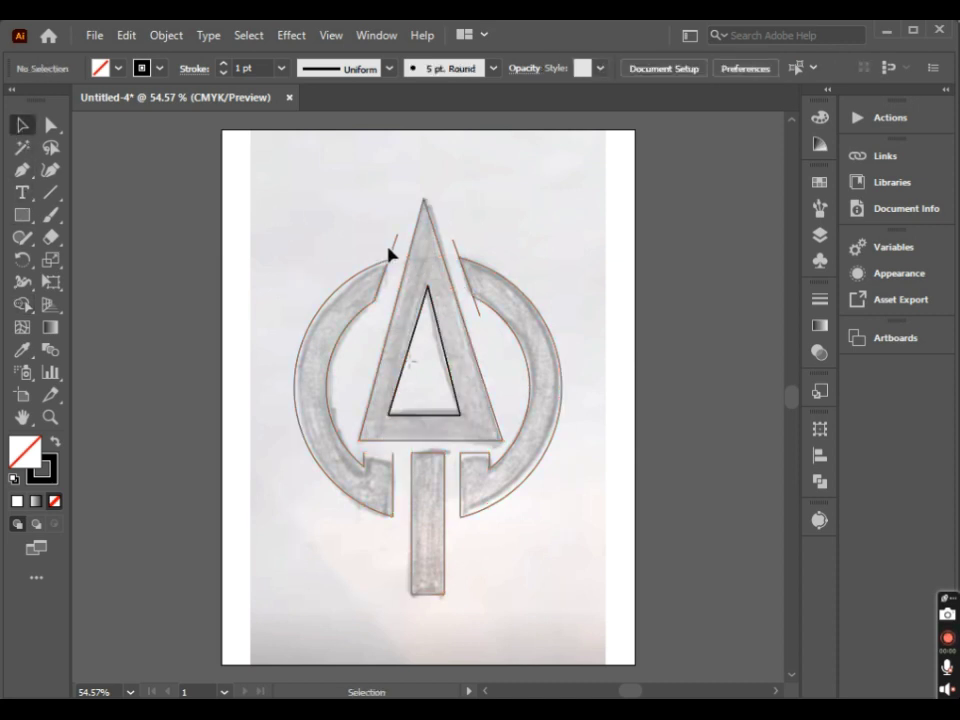
click(389, 251)
key(Delete)
click(460, 253)
key(Delete)
Merge the outer and inner triangle outlines with Shape Builder, then zoom out to the page
click(435, 343)
drag(423, 367, 424, 373)
click(22, 304)
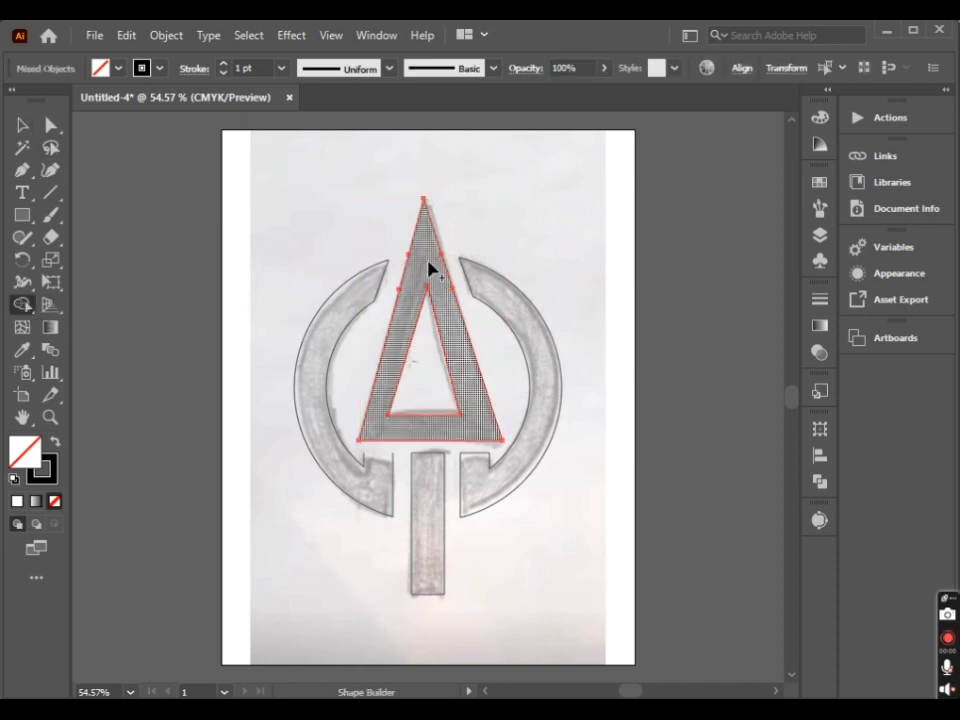
click(22, 124)
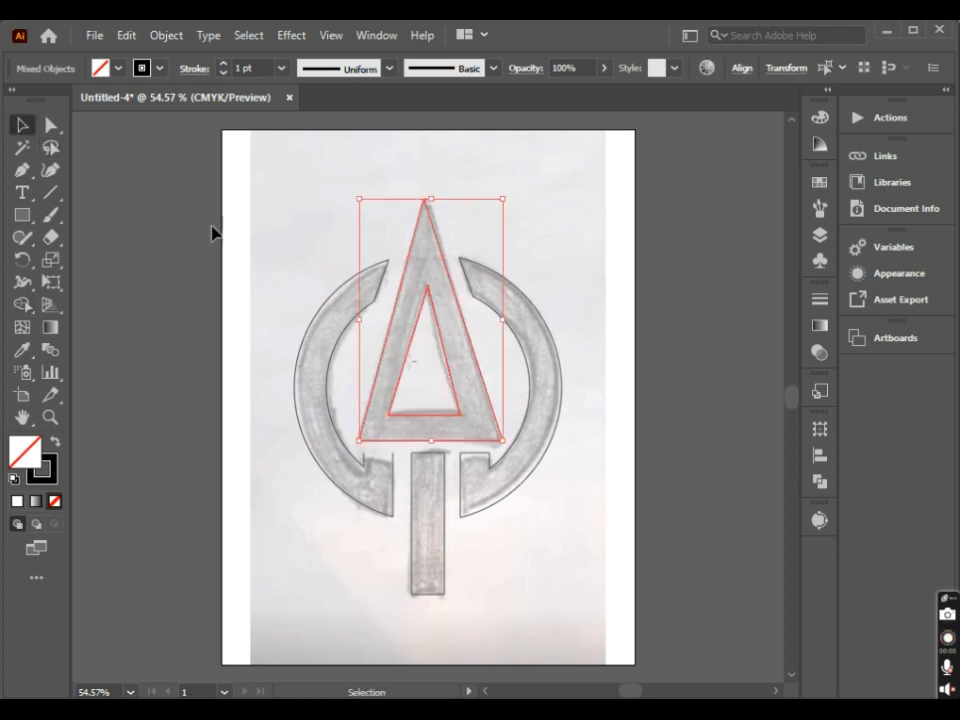
click(578, 364)
ctrl+alt+click(567, 374)
drag(571, 447, 565, 447)
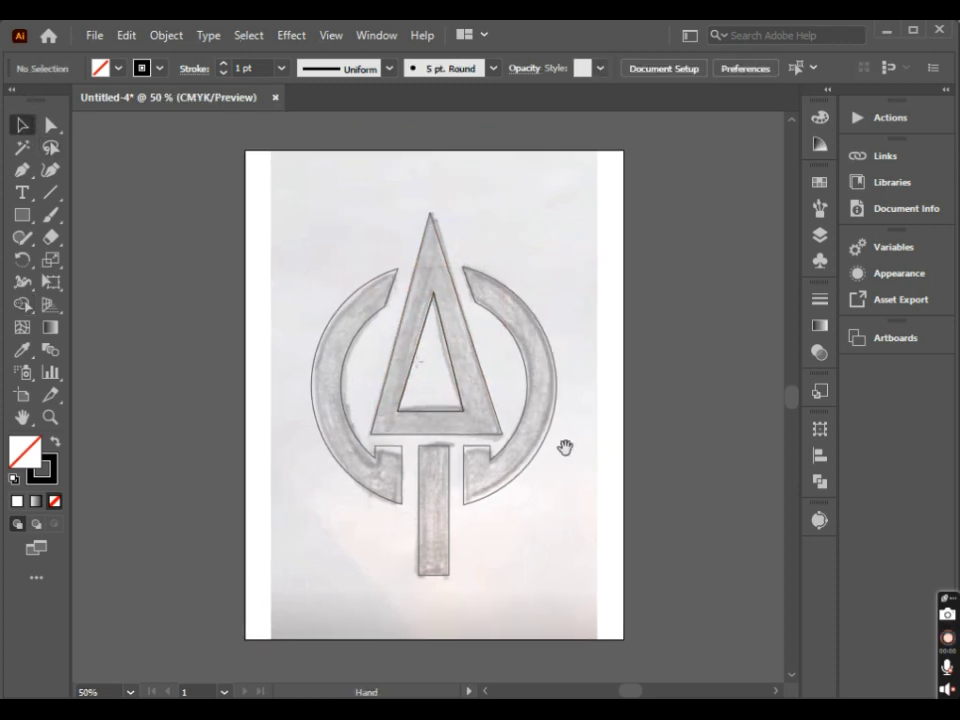
Hide the sketch layer and give all logo shapes a white-to-black linear gradient fill
click(820, 235)
click(589, 223)
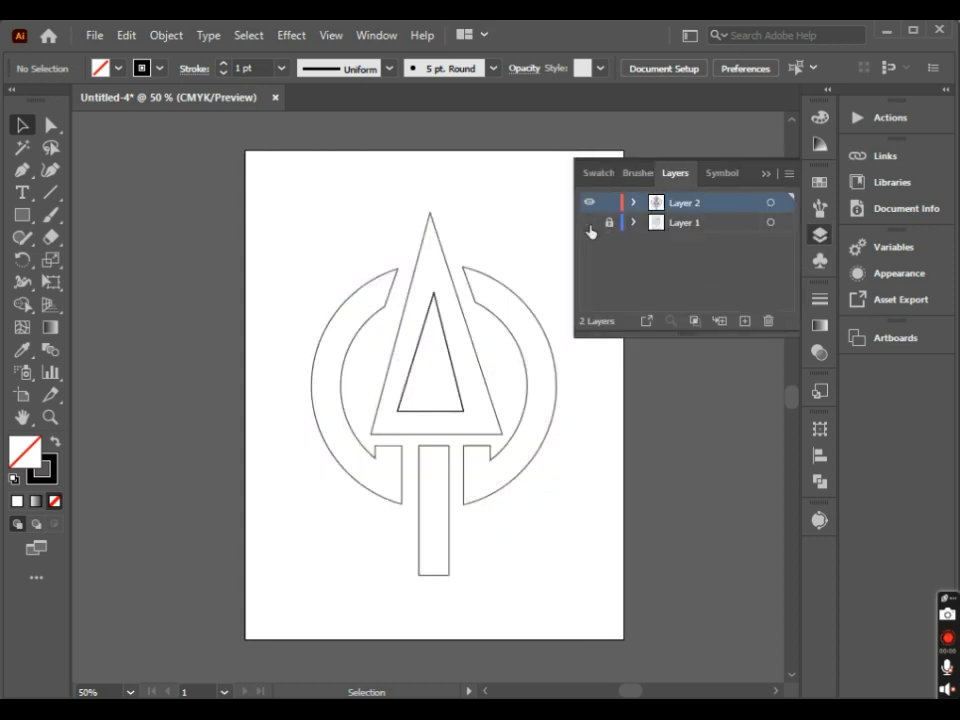
click(766, 175)
drag(300, 226, 633, 585)
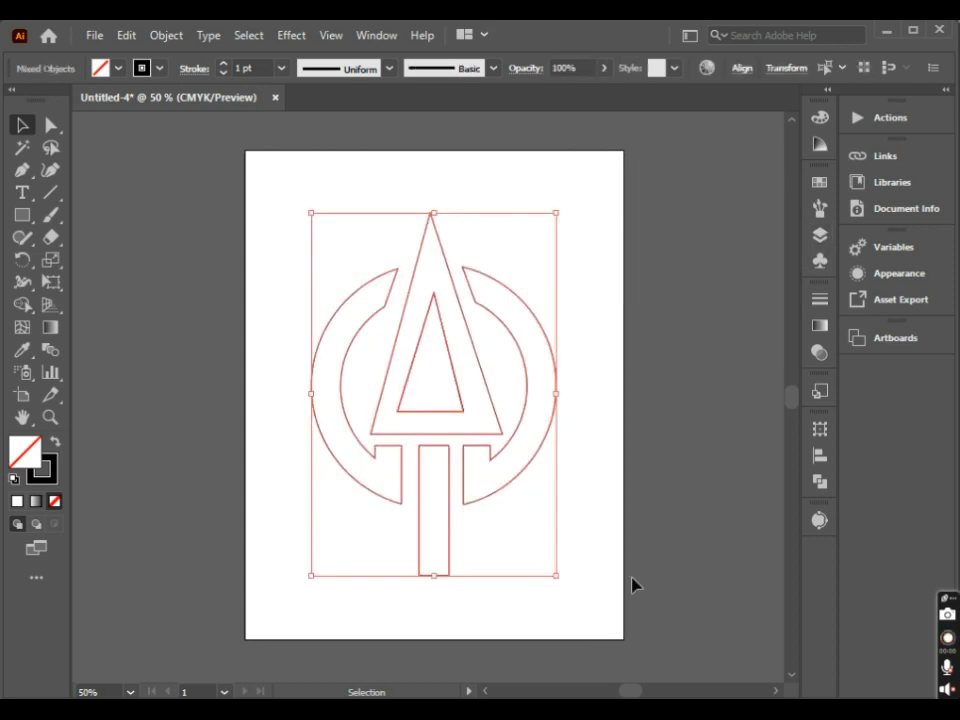
click(820, 326)
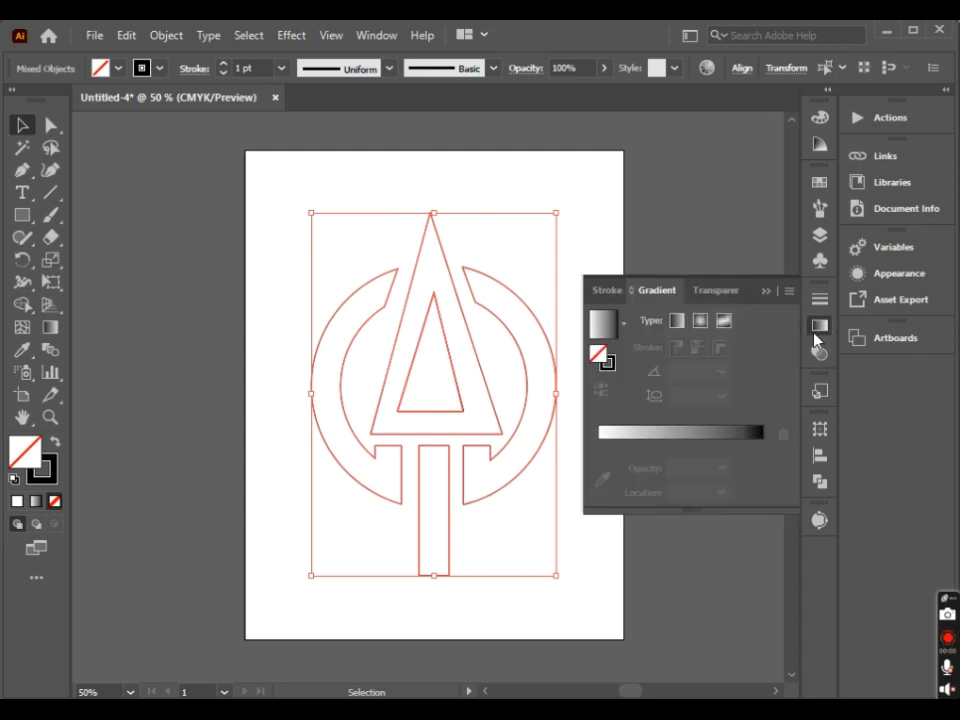
click(694, 437)
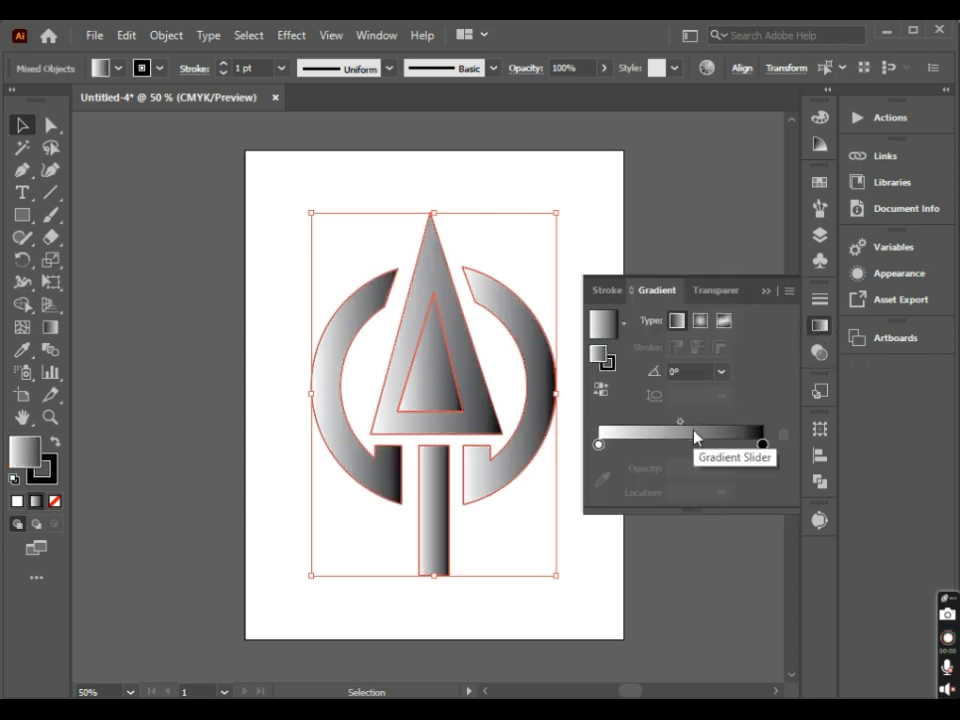
Delete the inner triangle shape to leave a hole, then reselect all logo shapes
click(611, 606)
click(430, 385)
key(Delete)
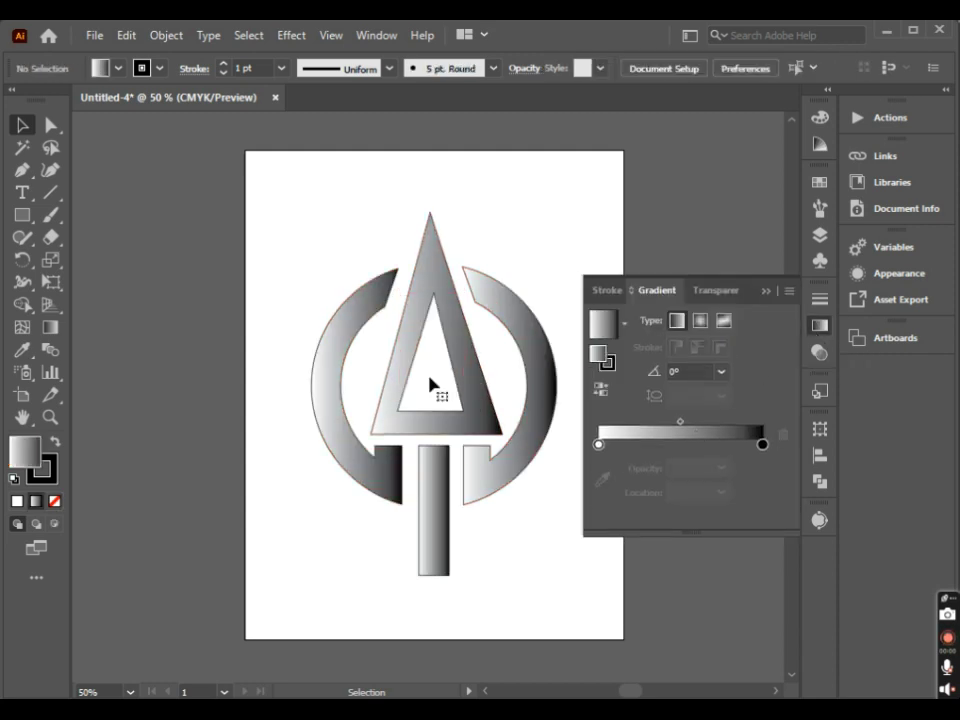
drag(288, 208, 604, 603)
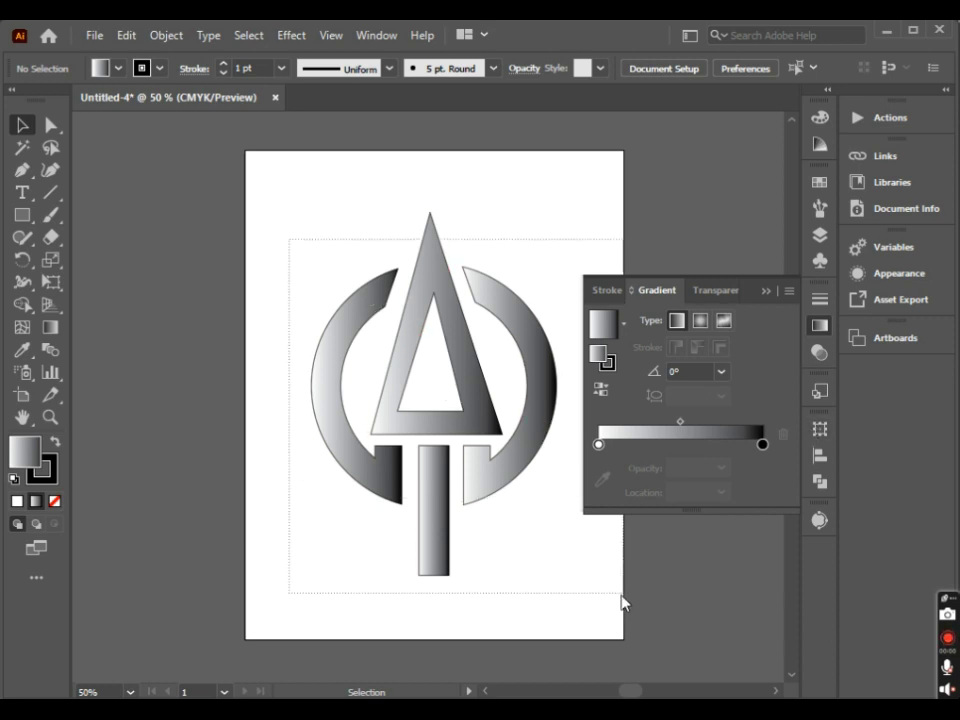
Change the gradient stops to dark blue and light blue (C=70 M=15 Y=0 K=0)
double_click(763, 445)
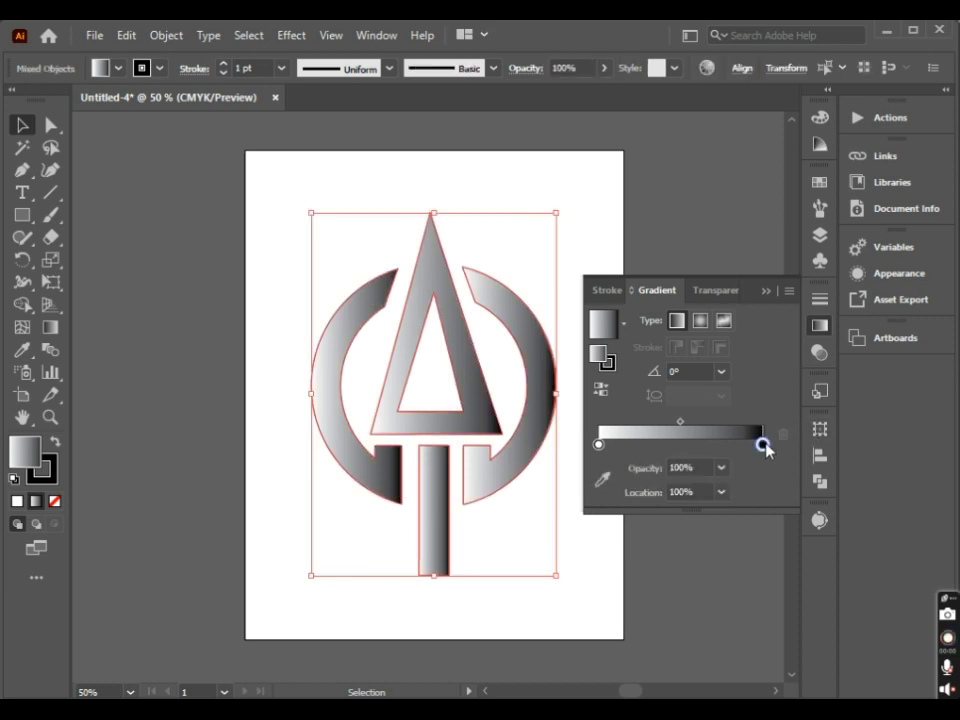
click(626, 504)
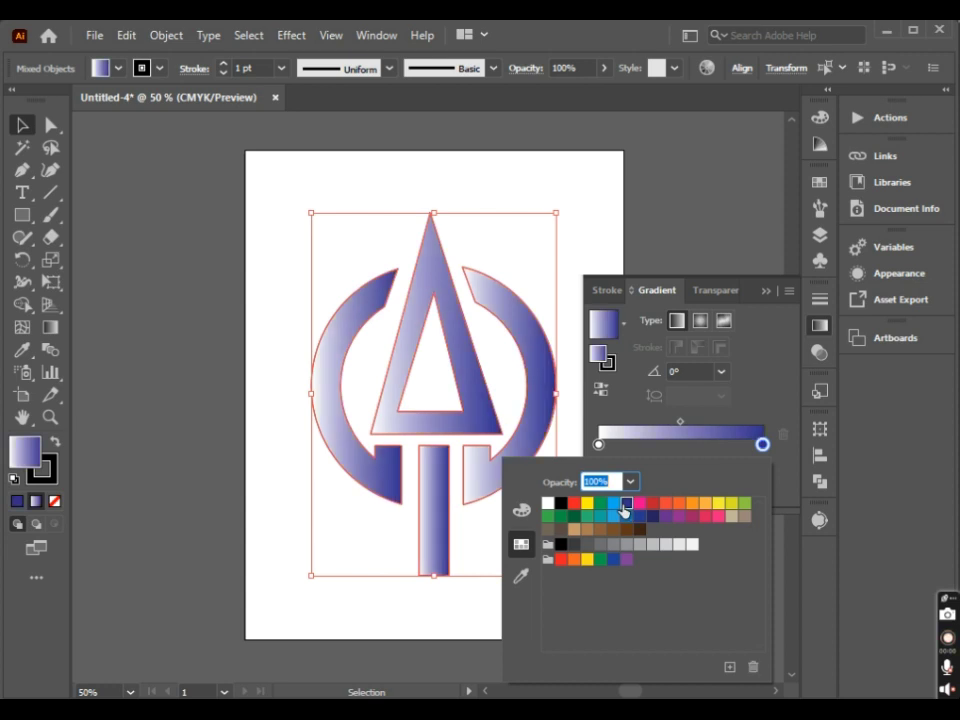
click(598, 445)
double_click(598, 445)
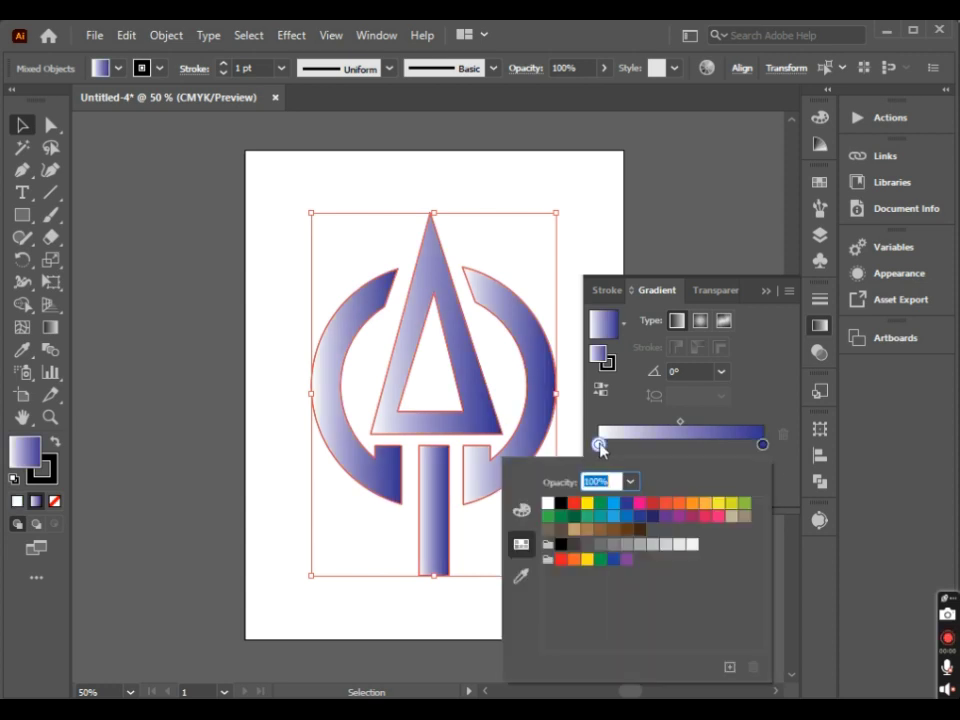
click(613, 516)
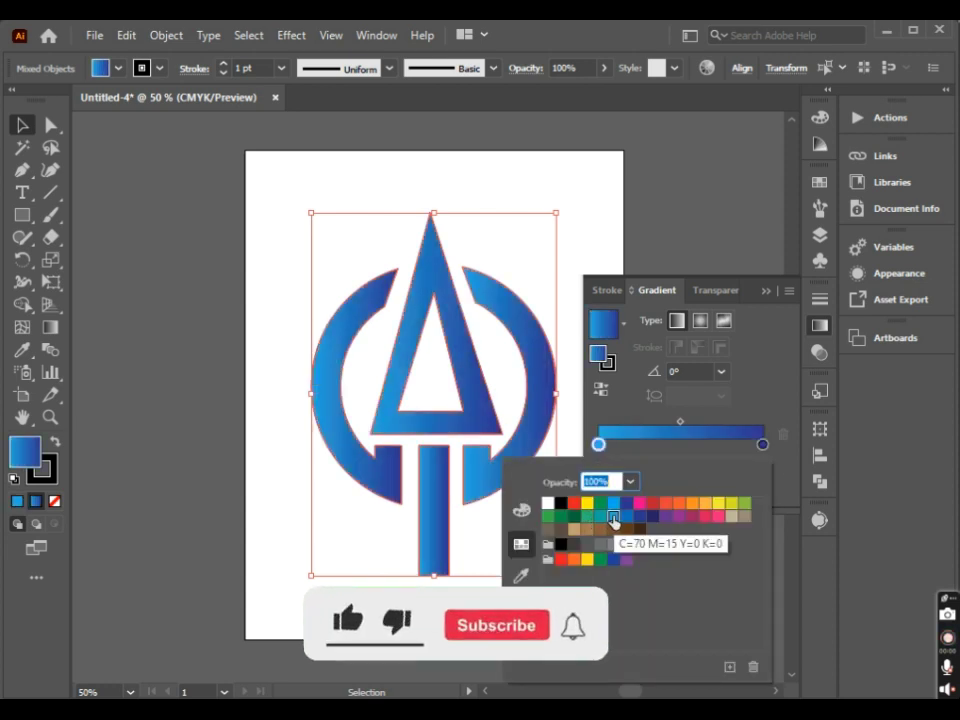
key(Escape)
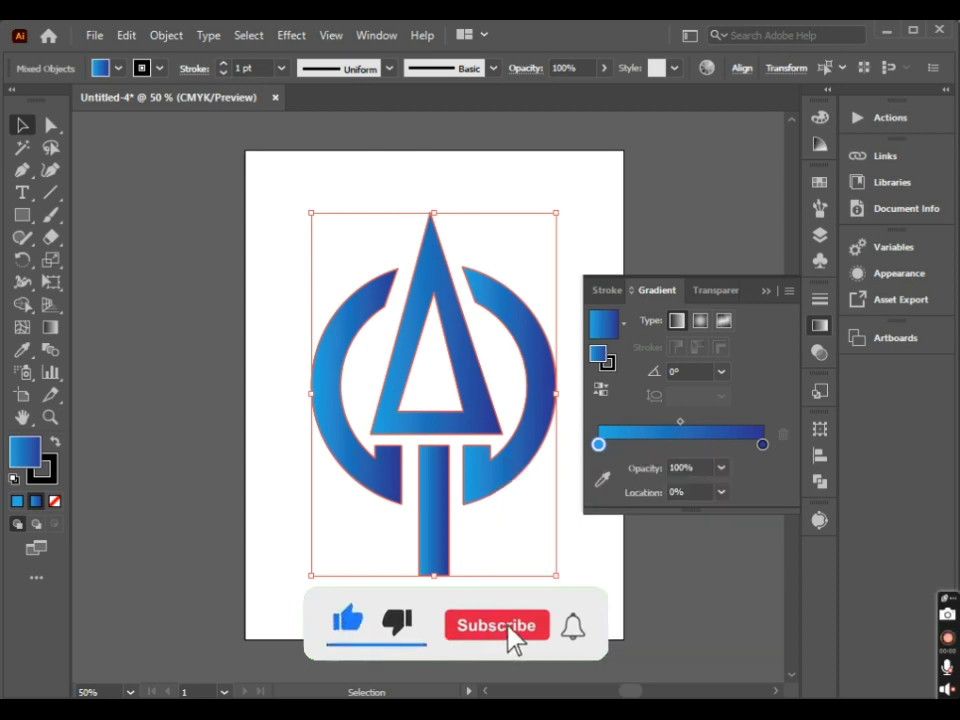
click(764, 291)
click(628, 349)
Select the whole logo and set its stroke colour to None
scroll(628, 349, down, 1)
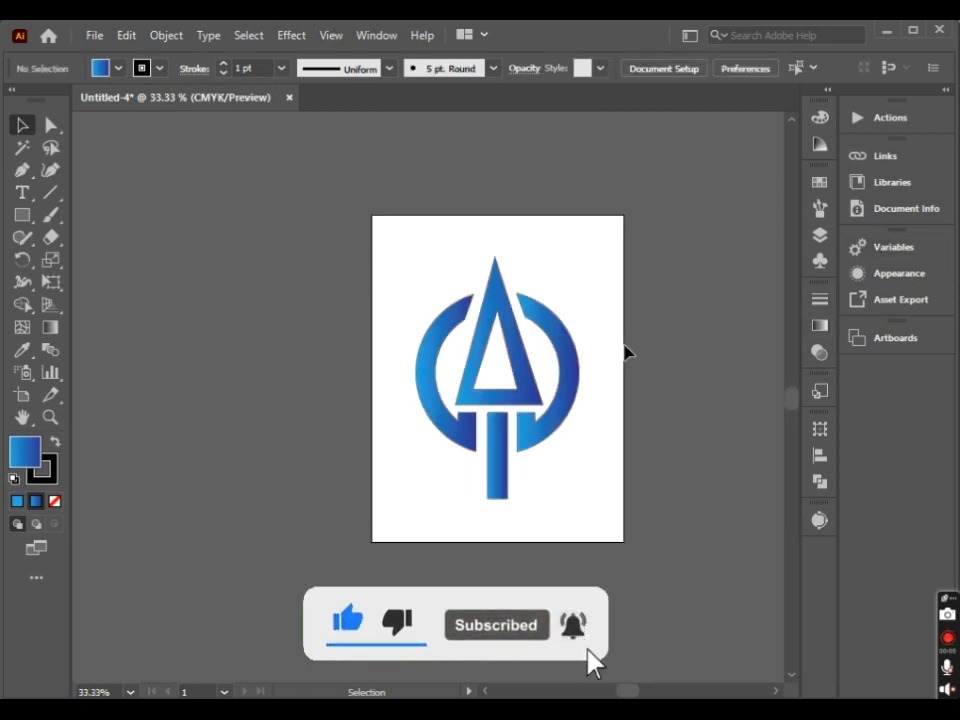
drag(373, 261, 603, 532)
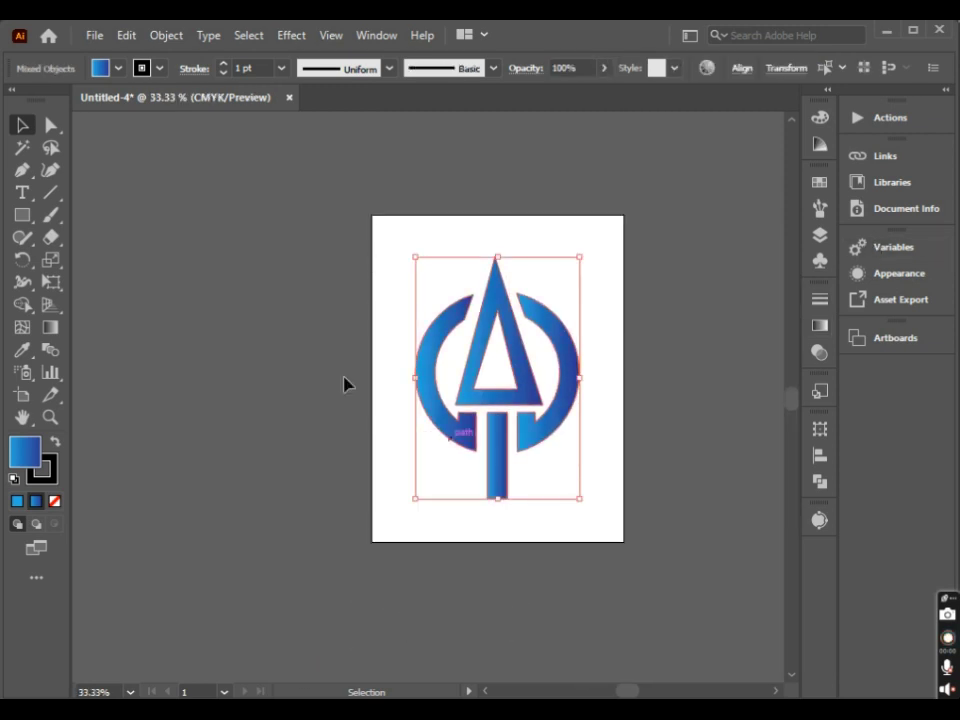
click(153, 69)
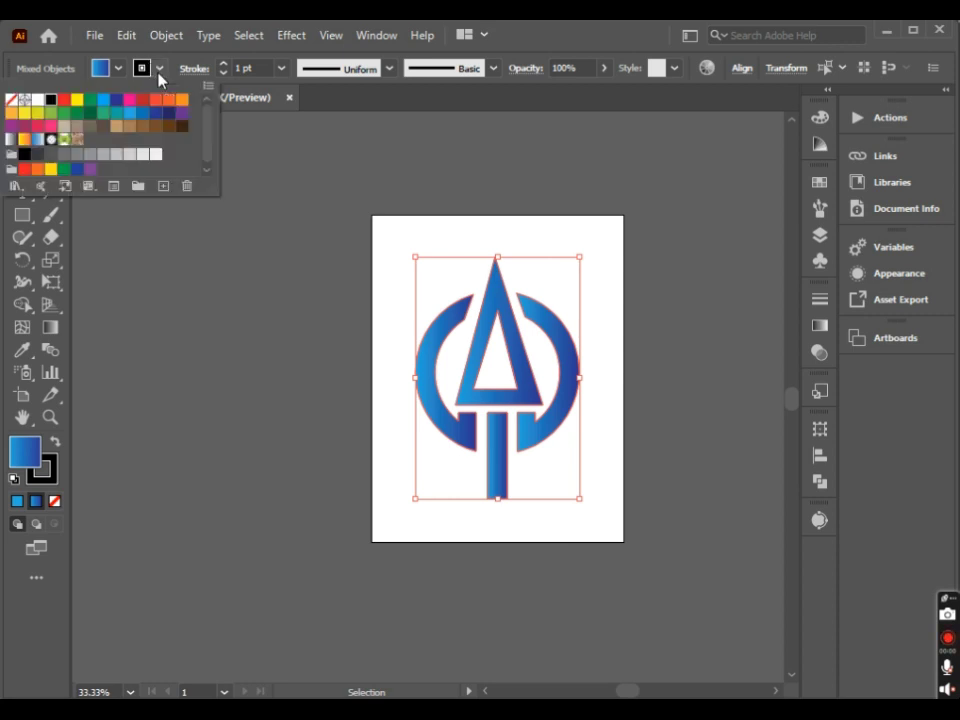
click(9, 82)
click(296, 469)
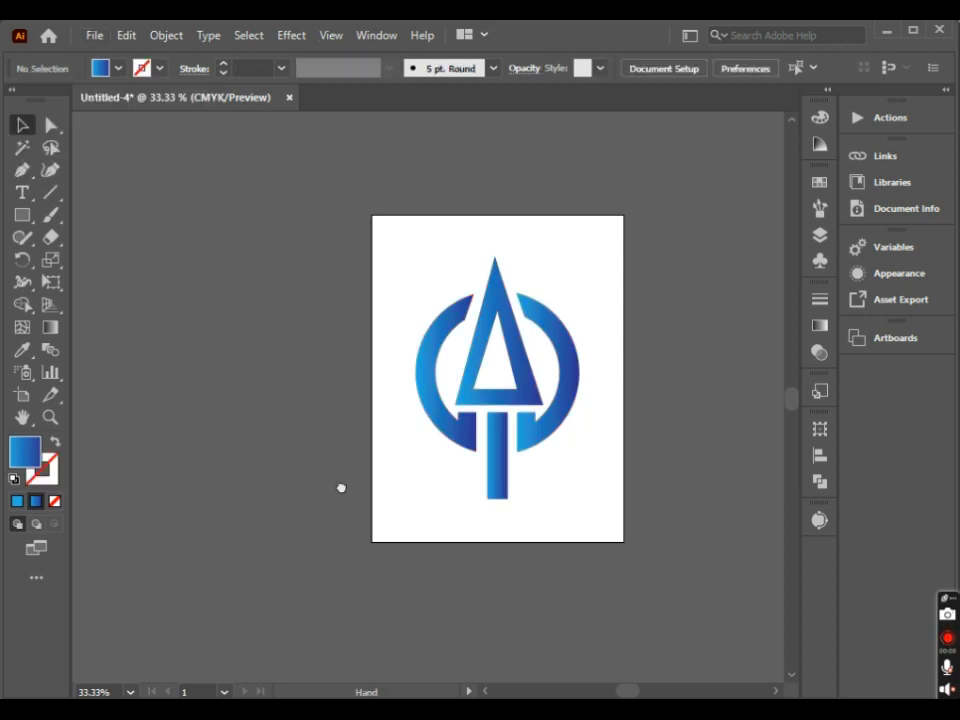
drag(341, 486, 311, 482)
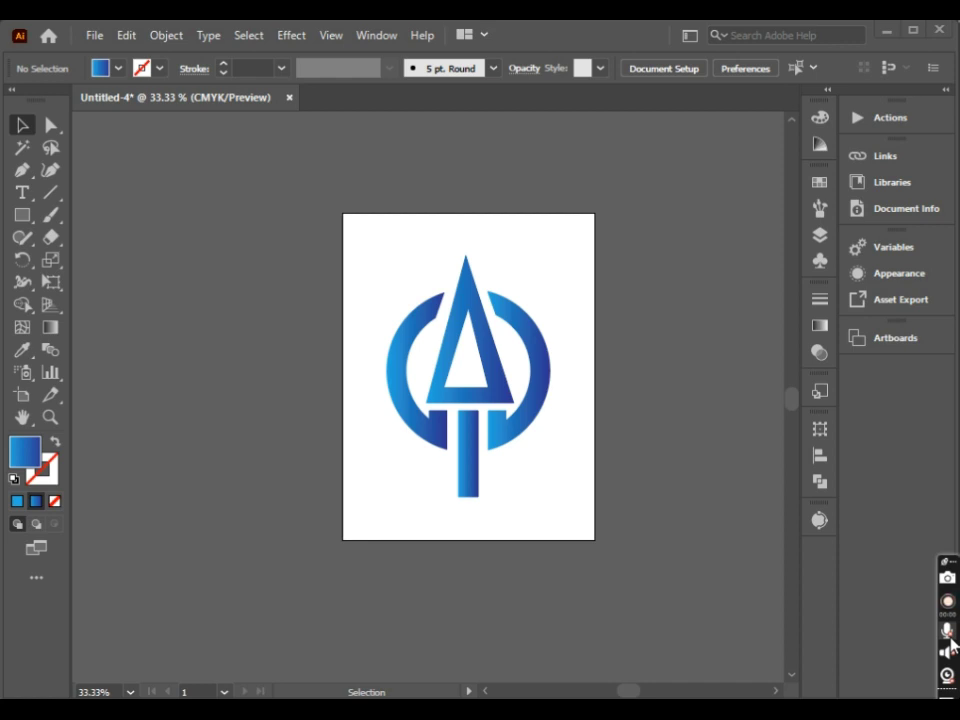
Round the top corner anchors of both ring ends beside the stem to about 4.3 pt
click(51, 124)
scroll(439, 424, up, 1)
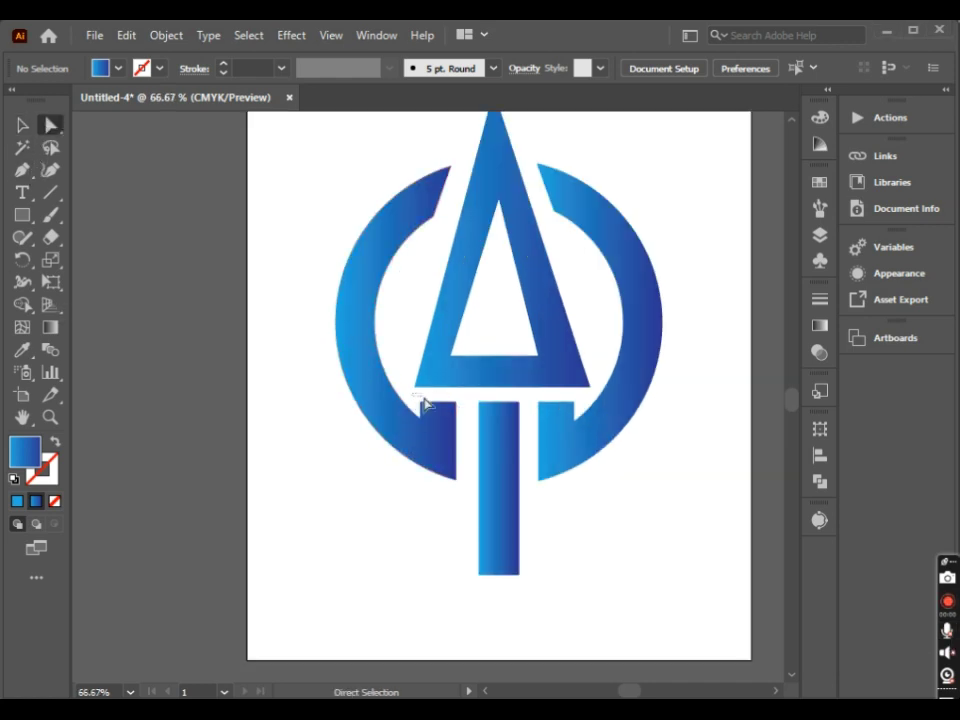
click(439, 405)
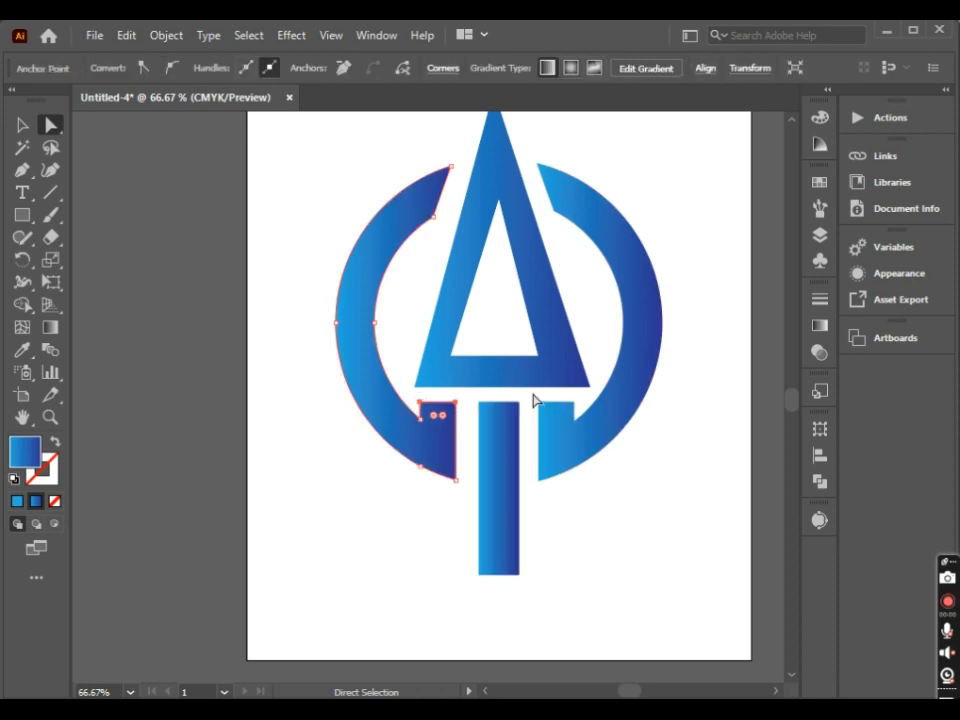
drag(533, 400, 580, 416)
scroll(435, 418, up, 2)
scroll(410, 395, up, 1)
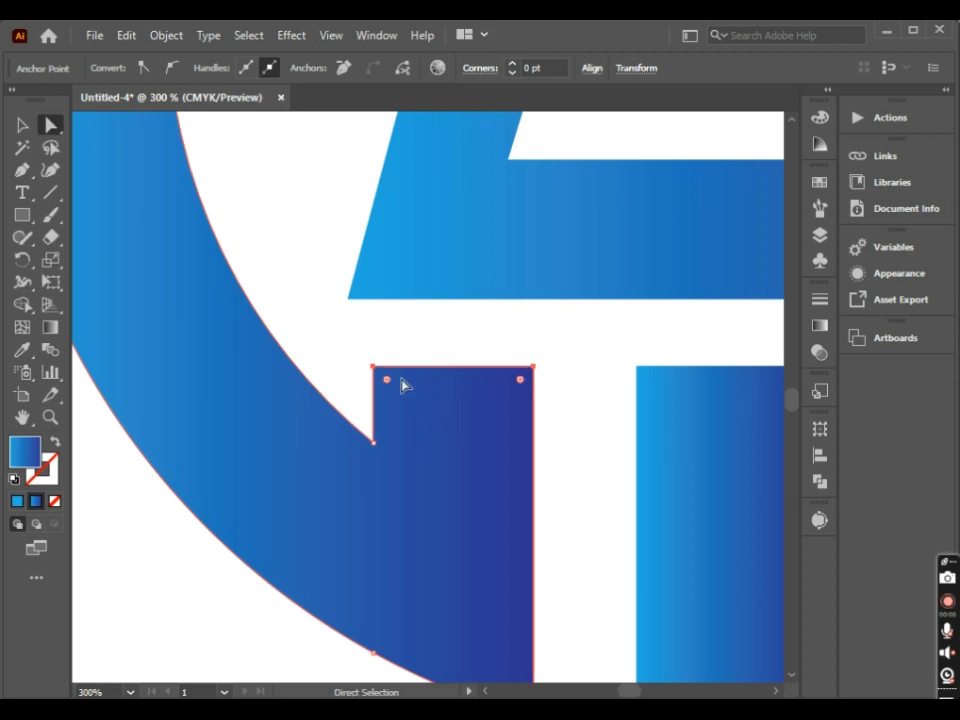
drag(387, 380, 389, 386)
Zoom out to the whole logo, recentre it, and briefly check the triangle
key(ctrl+0)
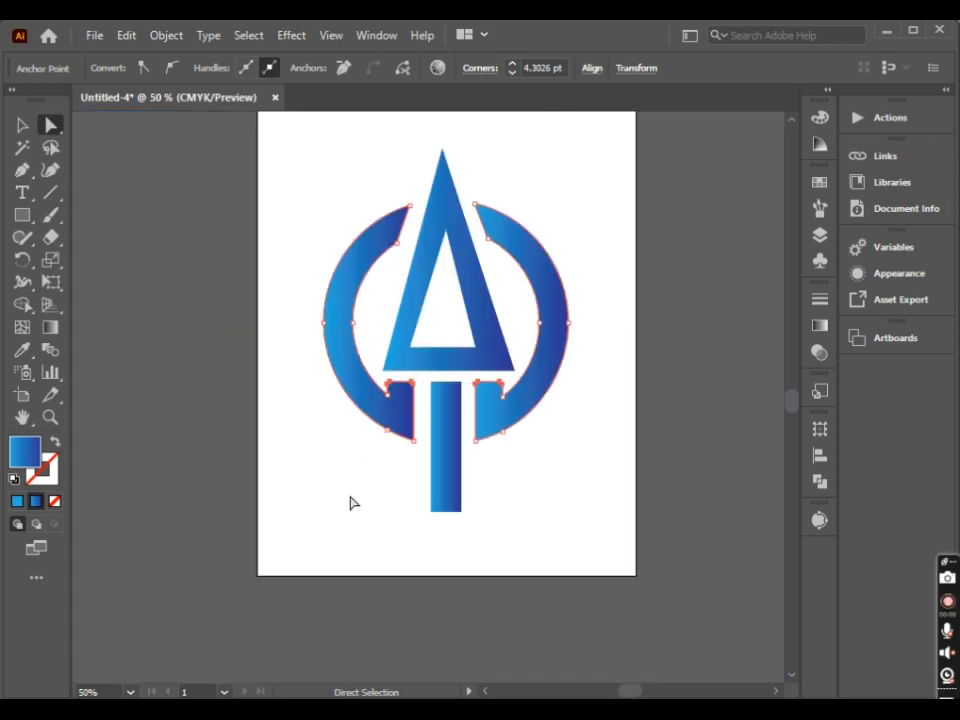
click(352, 503)
drag(576, 478, 570, 523)
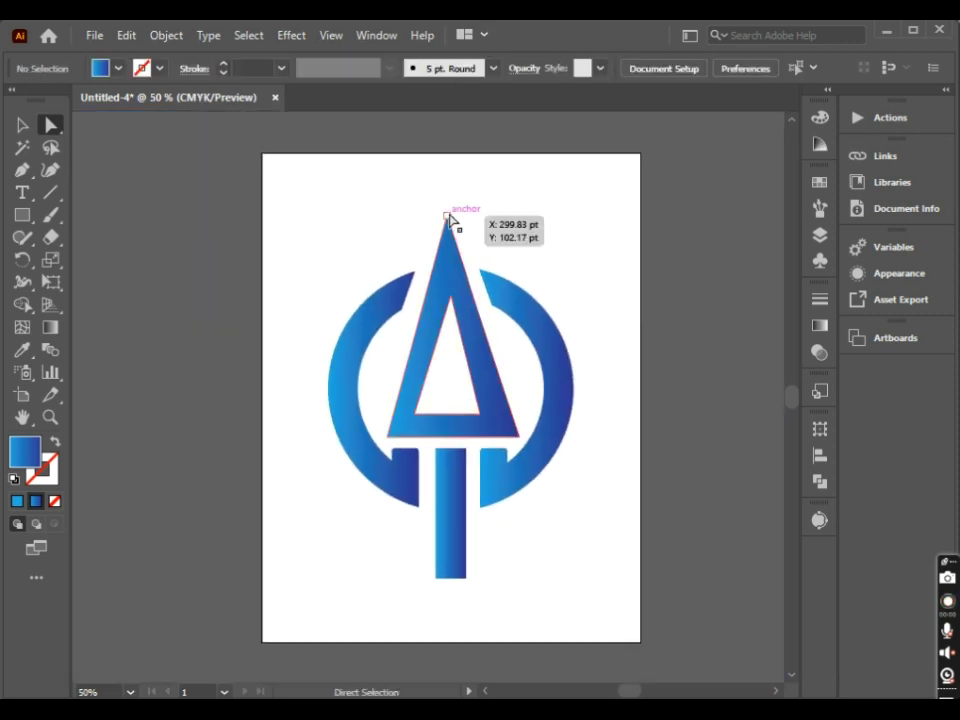
click(450, 218)
click(549, 237)
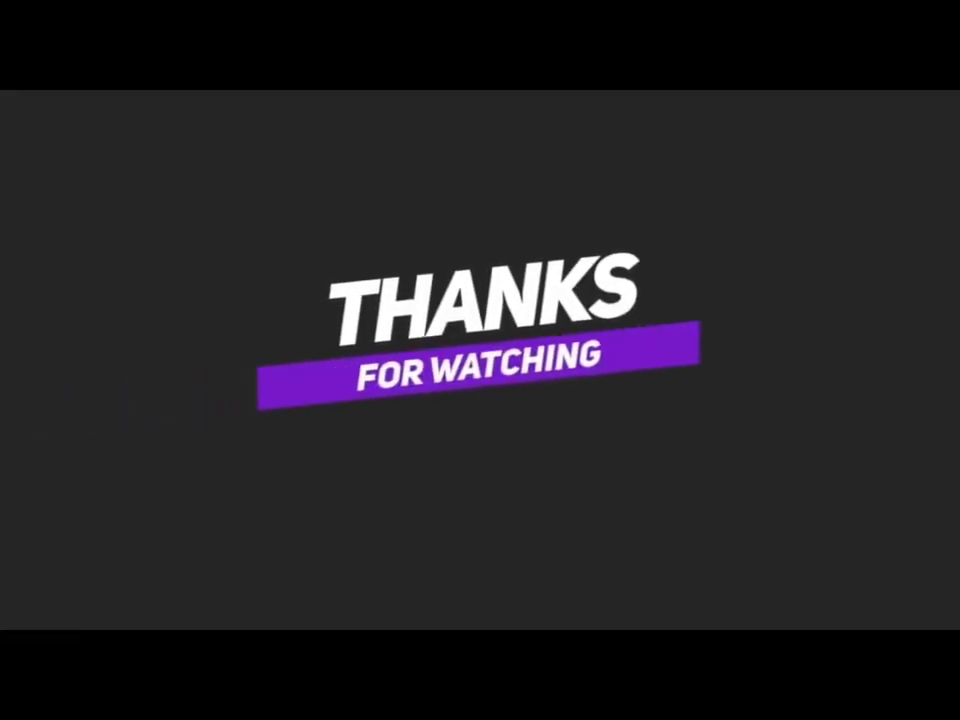